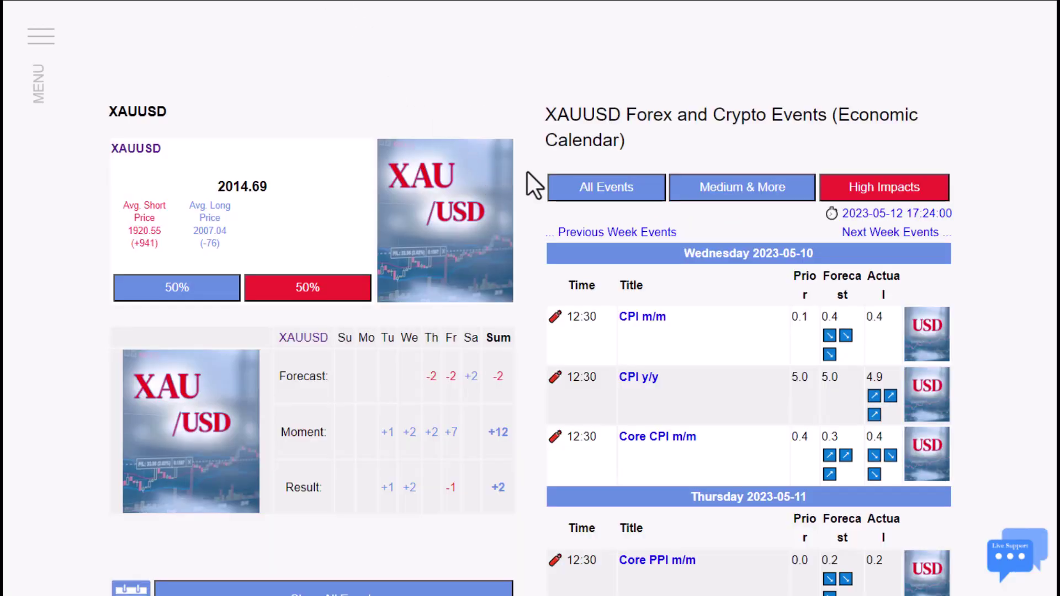
{"action": "scroll", "coordinate": [527, 170], "scroll_direction": "up", "scroll_amount": 5}
{"action": "scroll", "coordinate": [527, 170], "scroll_direction": "down", "scroll_amount": 5}
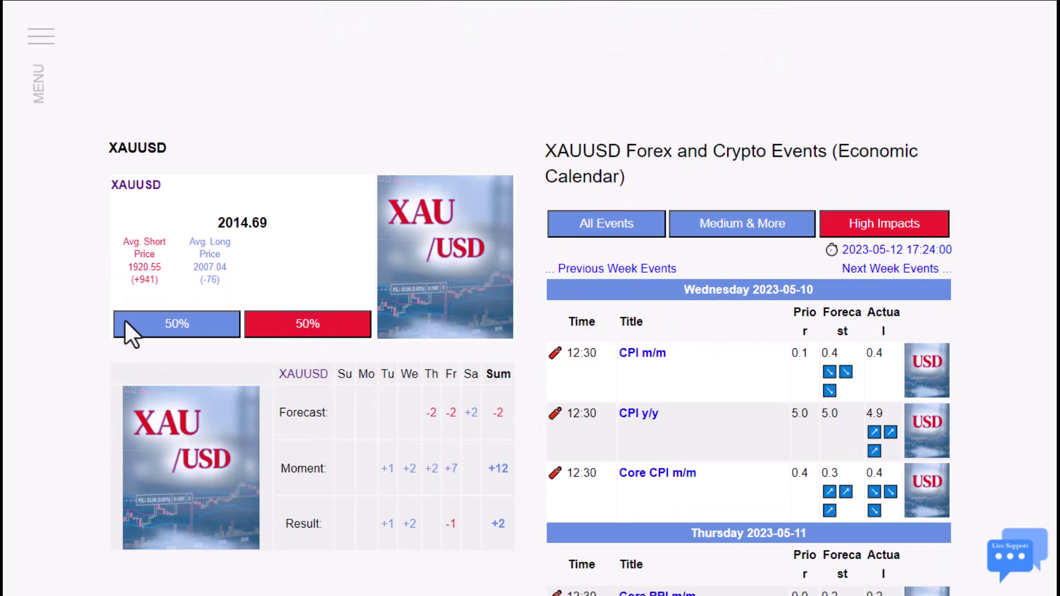
{"action": "scroll", "coordinate": [474, 368], "scroll_direction": "down", "scroll_amount": 2}
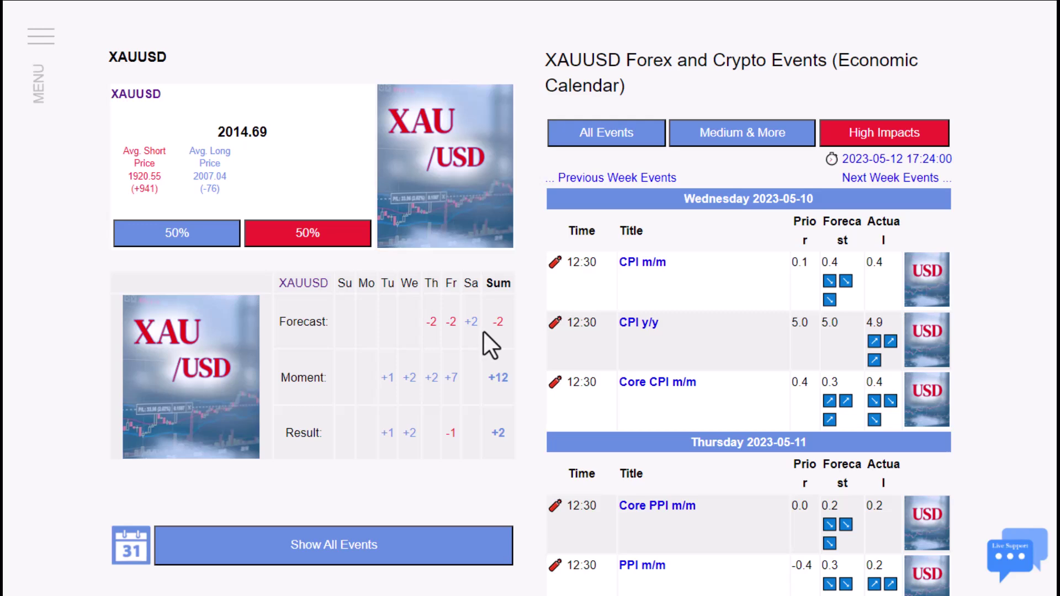
{"action": "scroll", "coordinate": [521, 293], "scroll_direction": "down", "scroll_amount": 5}
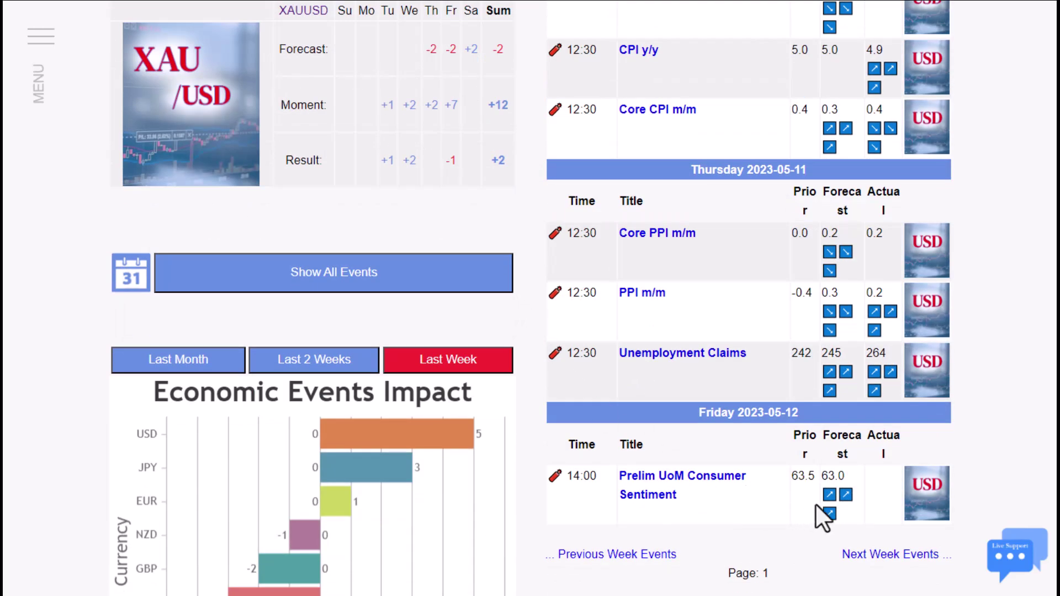
{"action": "scroll", "coordinate": [585, 447], "scroll_direction": "up", "scroll_amount": 2}
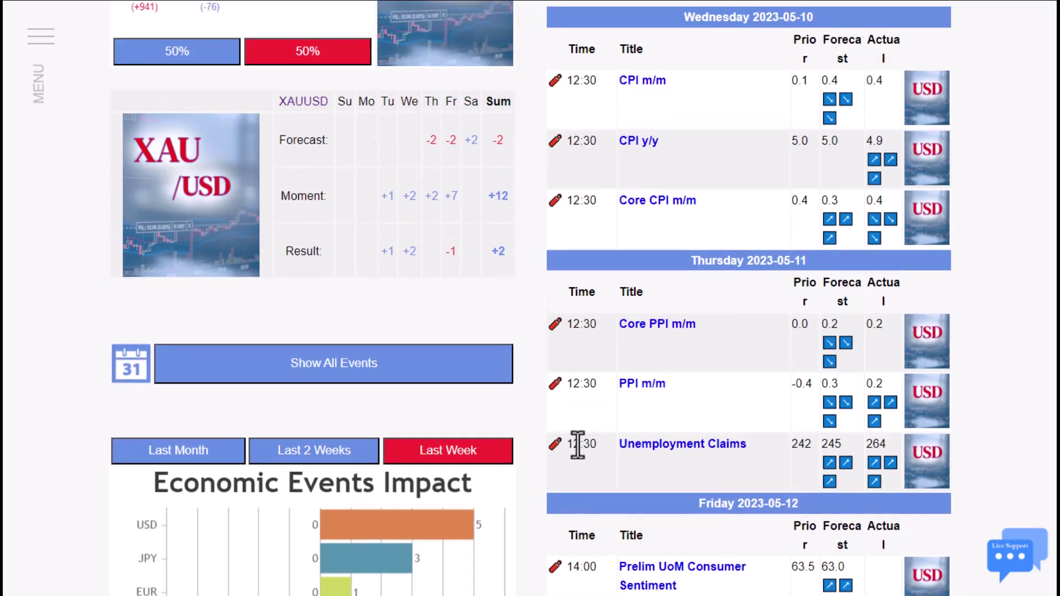
{"action": "scroll", "coordinate": [558, 449], "scroll_direction": "up", "scroll_amount": 2}
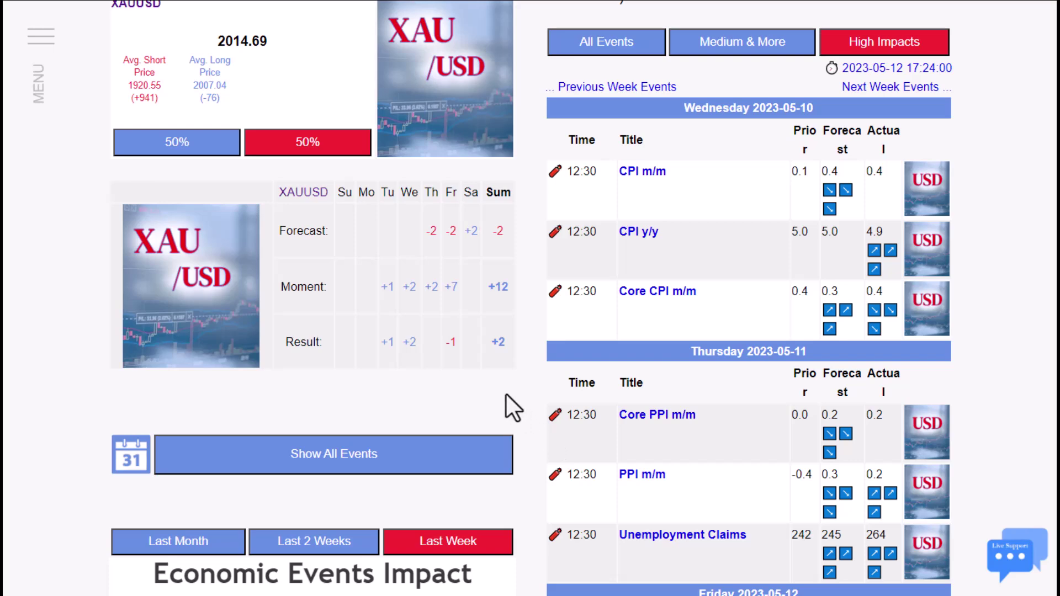
{"action": "scroll", "coordinate": [506, 394], "scroll_direction": "up", "scroll_amount": 4}
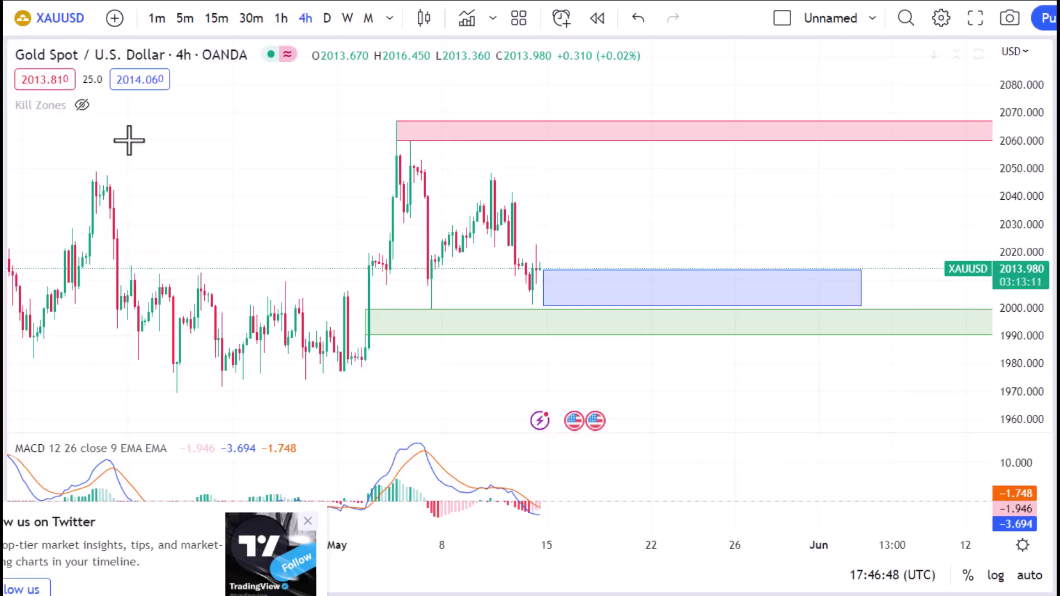
Step: Pan the chart to reframe the zones and dismiss the Twitter follow and go ad-free popups
{"action": "left_click_drag", "start_coordinate": [270, 172], "coordinate": [307, 208]}
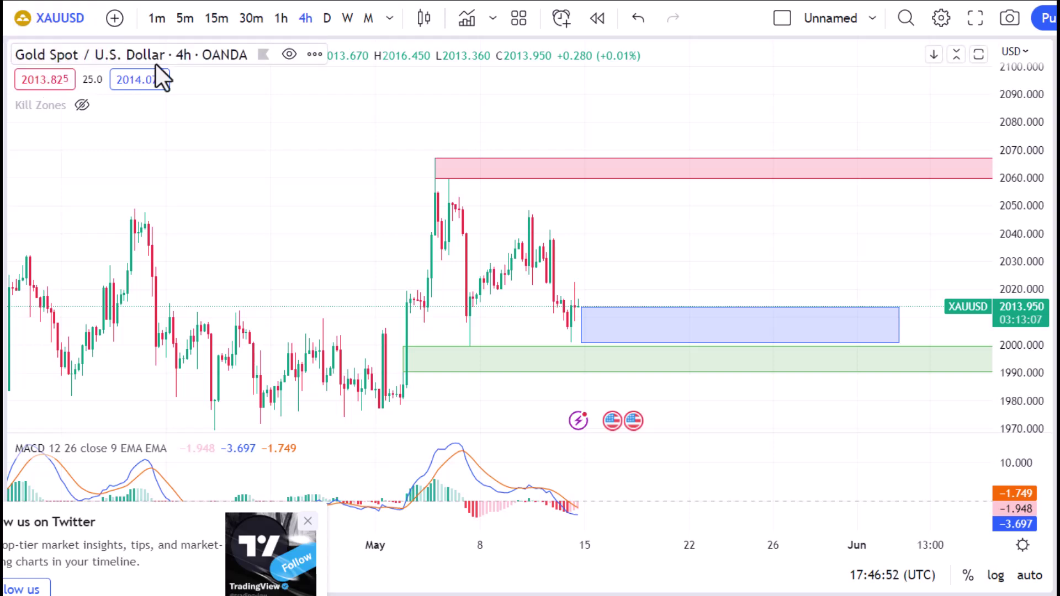
{"action": "left_click_drag", "start_coordinate": [324, 151], "coordinate": [142, 105]}
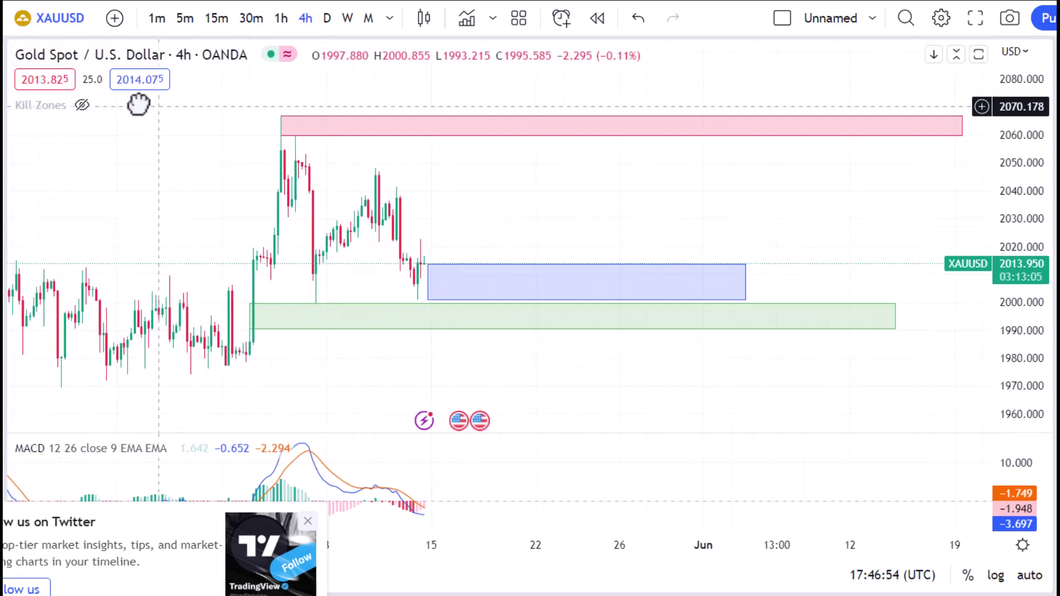
{"action": "left_click", "coordinate": [309, 520]}
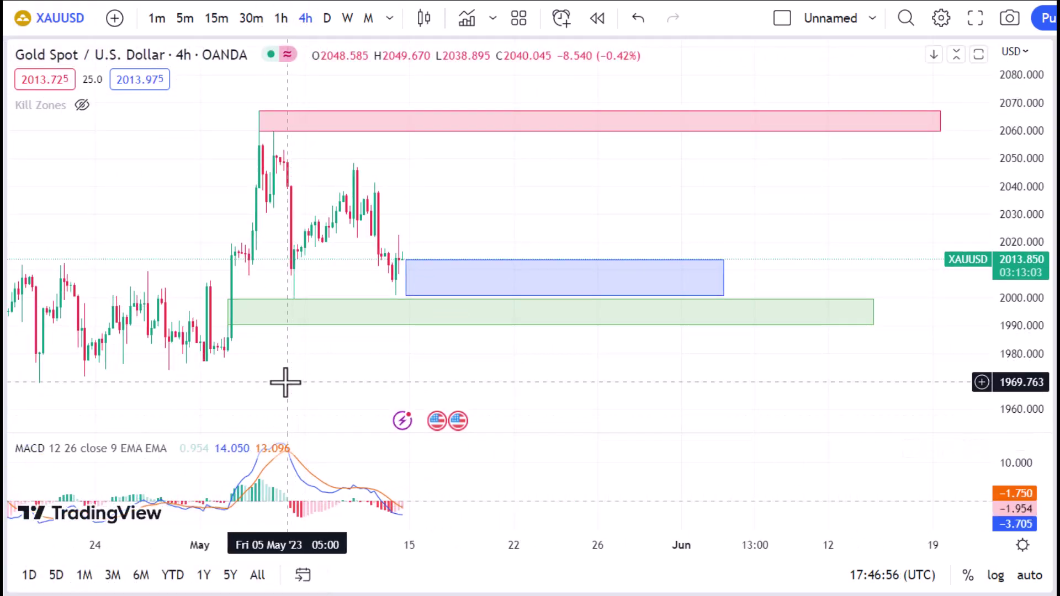
{"action": "left_click_drag", "start_coordinate": [311, 376], "coordinate": [376, 382]}
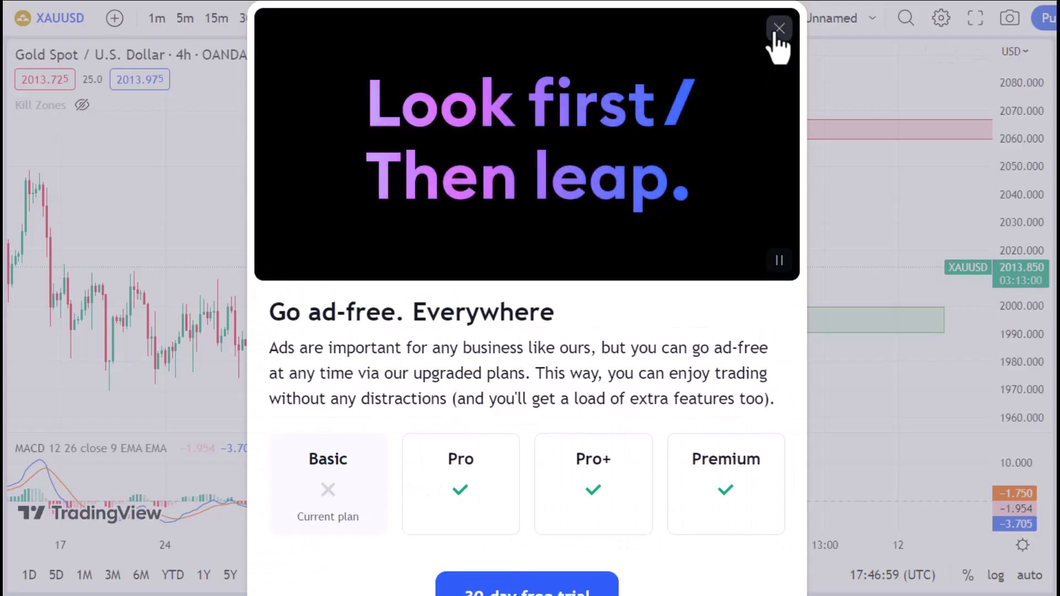
{"action": "left_click", "coordinate": [778, 29]}
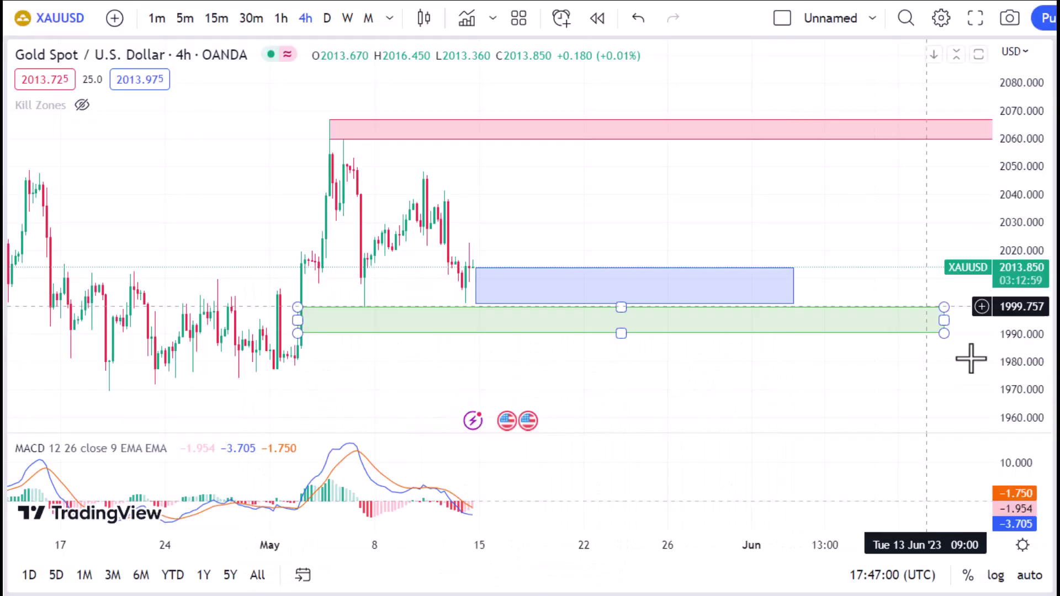
Step: Extend the green zone further right, then reframe the chart around the zones
{"action": "left_click_drag", "start_coordinate": [943, 320], "coordinate": [990, 322]}
{"action": "left_click", "coordinate": [768, 378]}
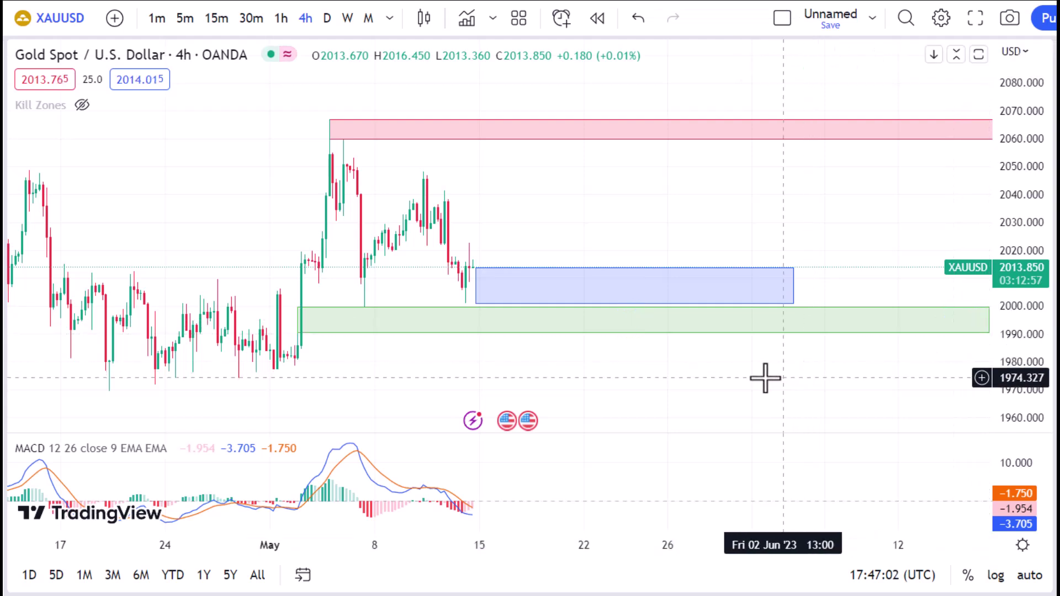
{"action": "left_click_drag", "start_coordinate": [767, 378], "coordinate": [773, 388]}
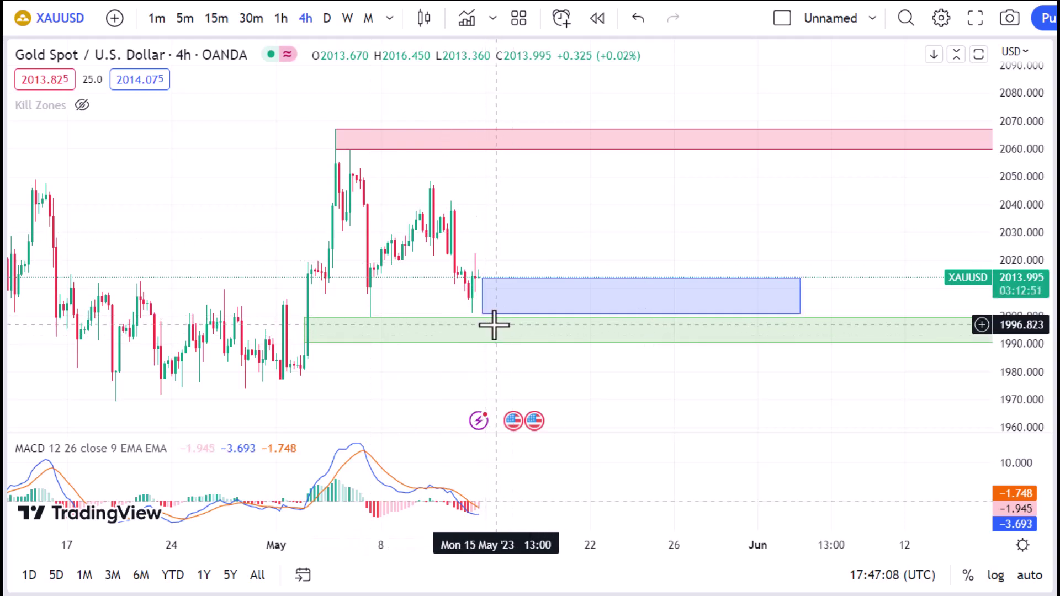
{"action": "left_click_drag", "start_coordinate": [409, 374], "coordinate": [294, 377]}
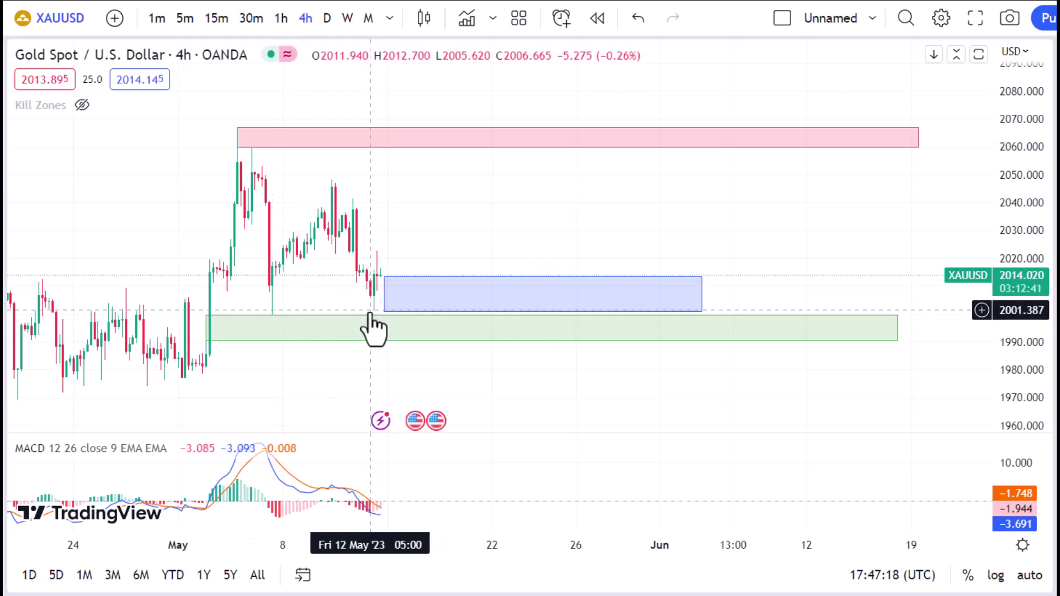
{"action": "left_click", "coordinate": [410, 309]}
{"action": "left_click_drag", "start_coordinate": [486, 244], "coordinate": [488, 235]}
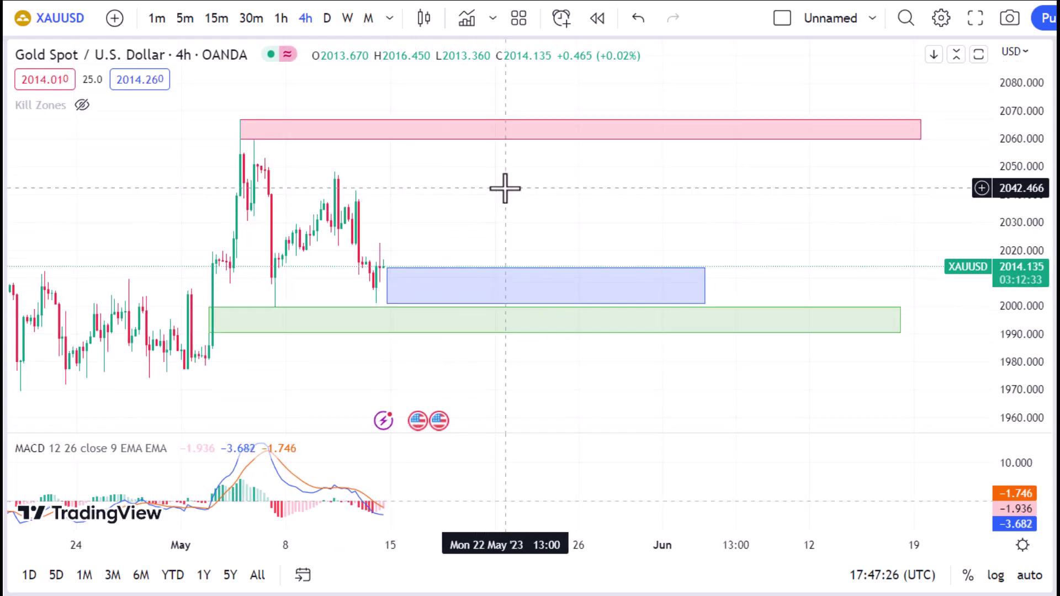
{"action": "left_click_drag", "start_coordinate": [499, 175], "coordinate": [555, 207]}
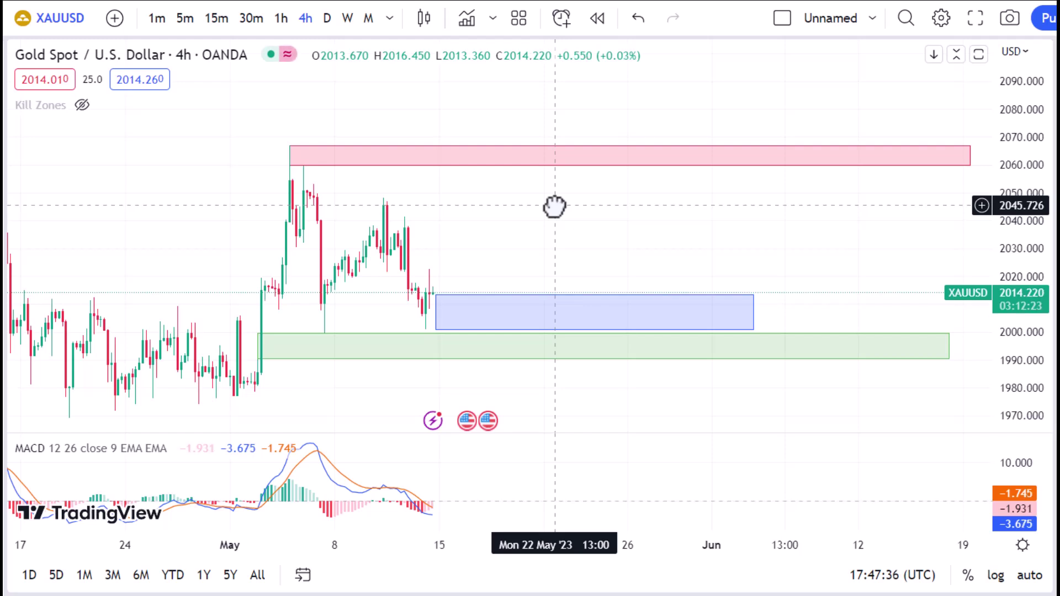
Step: Add a long position on the blue zone (stop 1989.324, target 2059.419) and a pink-zone line at 2063.006
{"action": "left_click_drag", "start_coordinate": [513, 211], "coordinate": [460, 200]}
{"action": "left_click", "coordinate": [397, 295]}
{"action": "left_click_drag", "start_coordinate": [397, 345], "coordinate": [397, 352]}
{"action": "left_click_drag", "start_coordinate": [542, 294], "coordinate": [697, 294]}
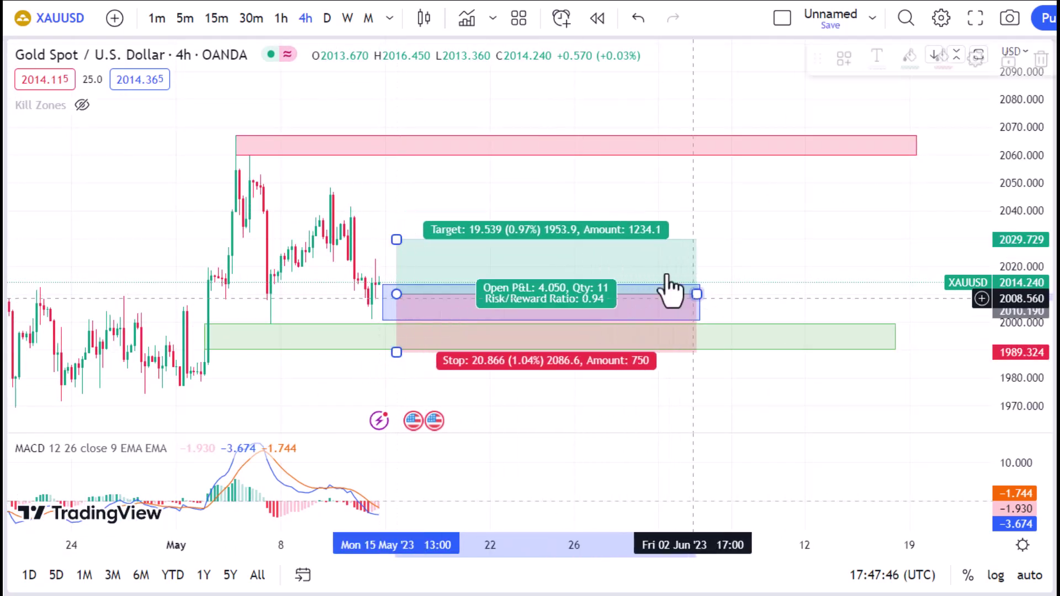
{"action": "left_click_drag", "start_coordinate": [396, 239], "coordinate": [400, 156]}
{"action": "left_click", "coordinate": [784, 210]}
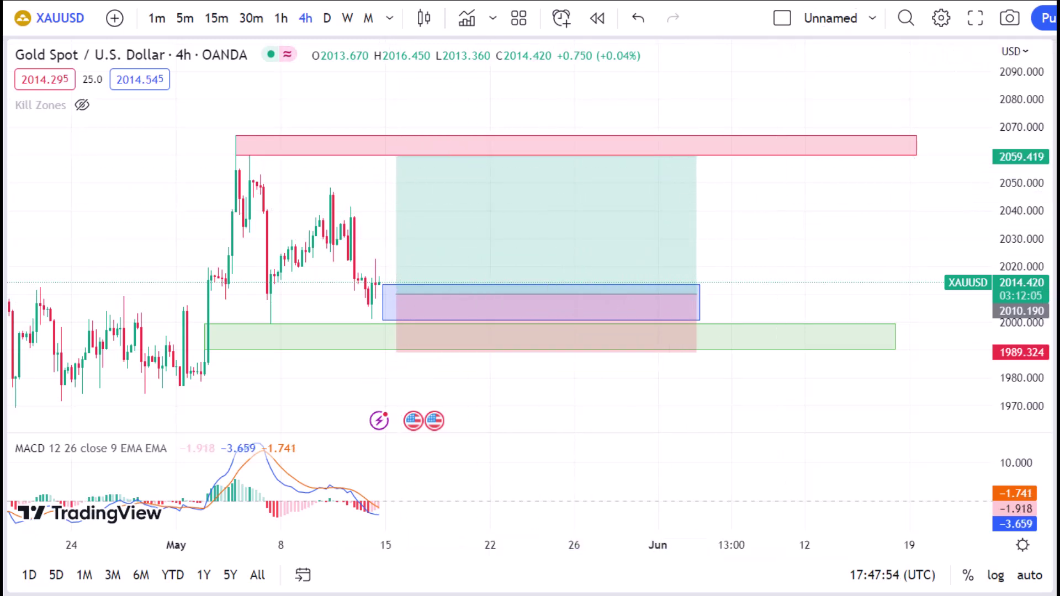
{"action": "left_click_drag", "start_coordinate": [699, 148], "coordinate": [236, 146]}
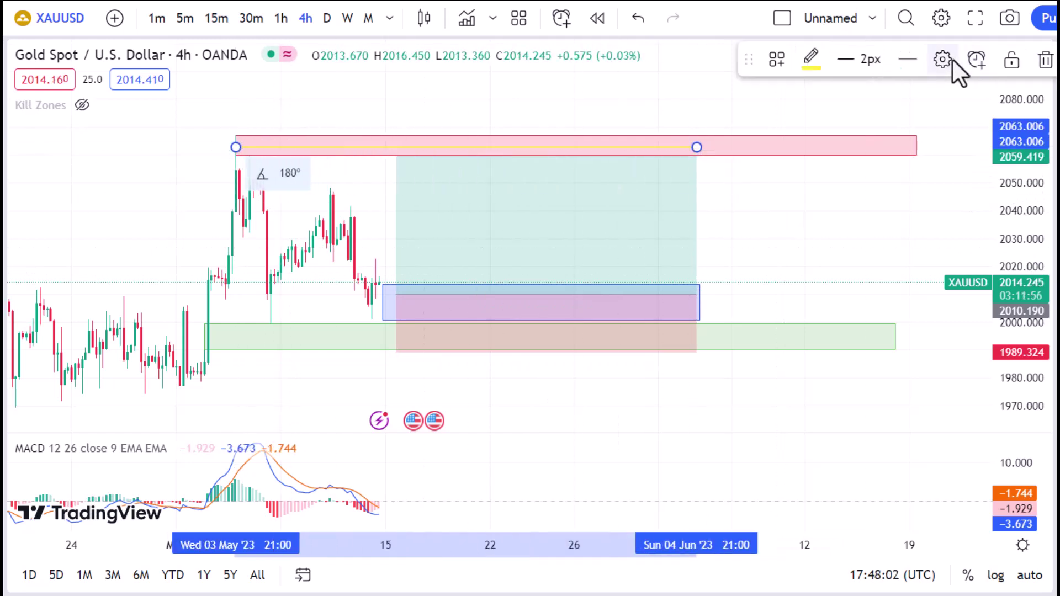
Step: Make the 2063.006 line black with a green TP3 label
{"action": "left_click", "coordinate": [812, 58]}
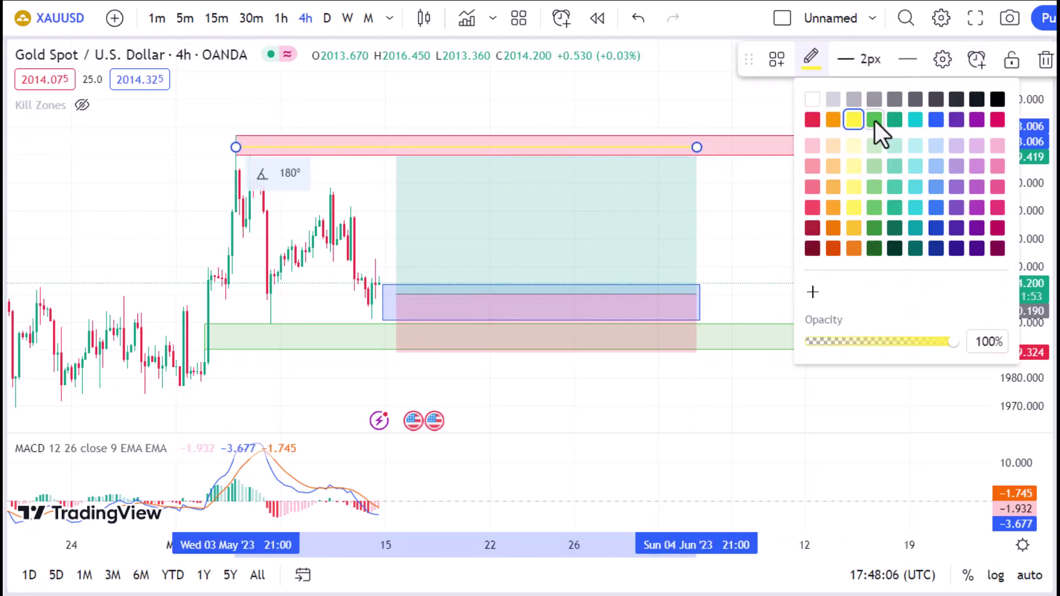
{"action": "left_click", "coordinate": [997, 99]}
{"action": "left_click", "coordinate": [943, 60]}
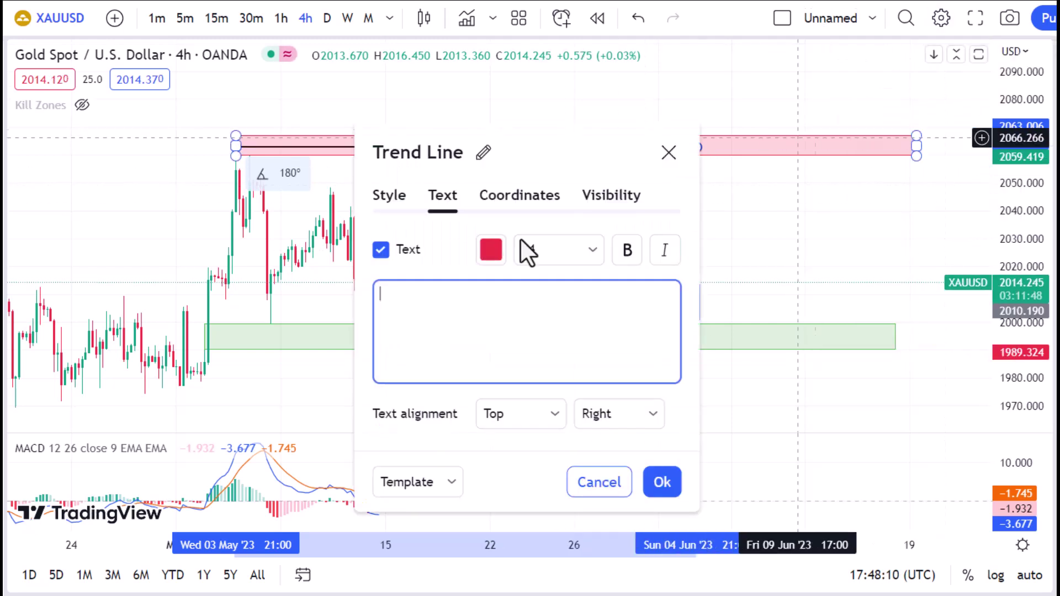
{"action": "type", "text": "TP3"}
{"action": "left_click", "coordinate": [491, 250]}
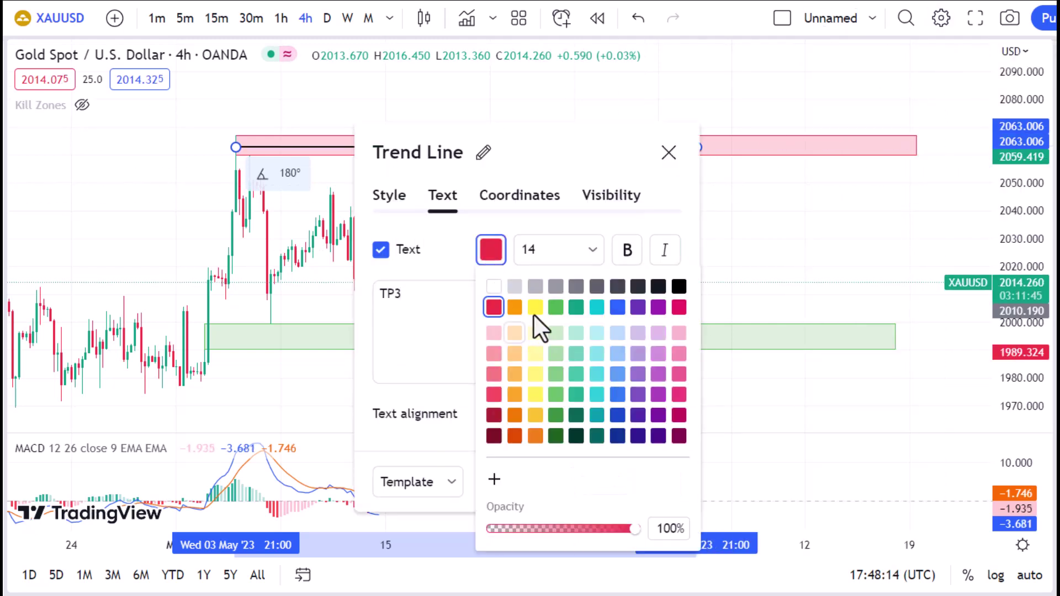
{"action": "left_click", "coordinate": [554, 307]}
{"action": "left_click", "coordinate": [524, 483]}
{"action": "left_click", "coordinate": [660, 482]}
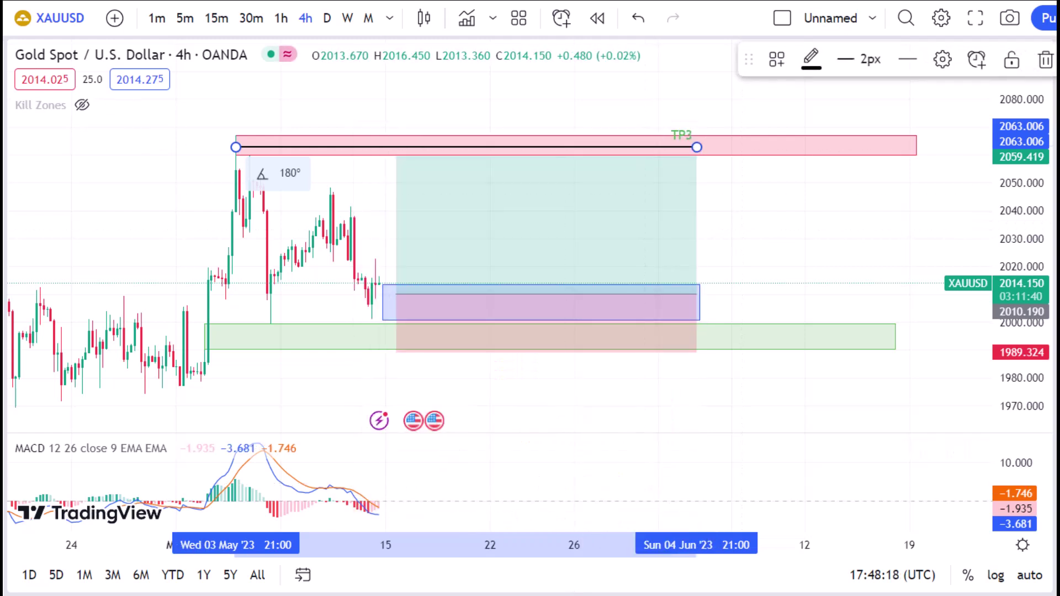
Step: Draw a second target line at 2048.245 and label it TP2
{"action": "key", "text": "alt+t"}
{"action": "left_click", "coordinate": [330, 187]}
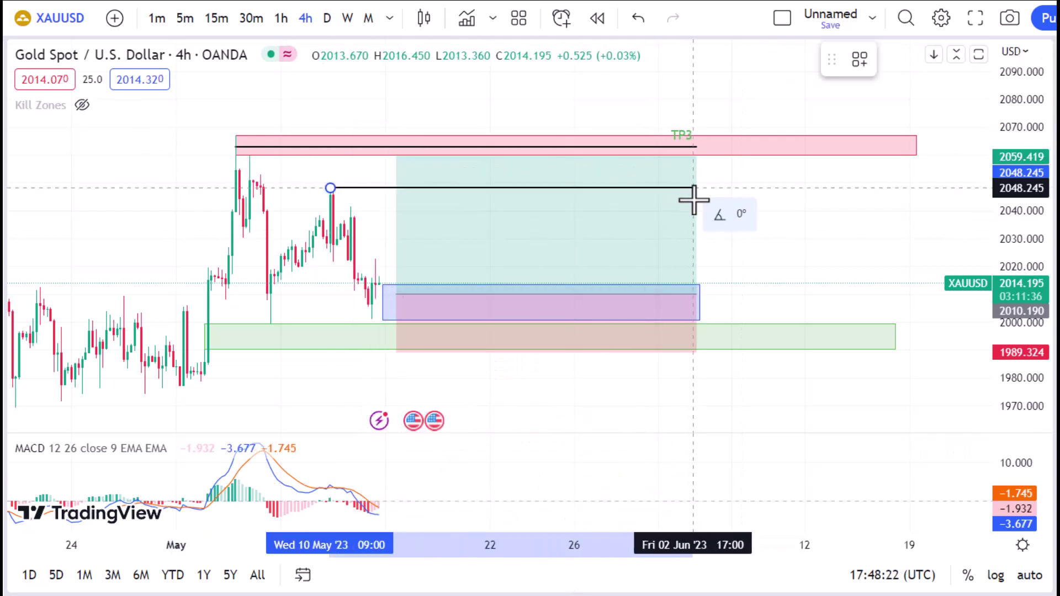
{"action": "left_click", "coordinate": [694, 198]}
{"action": "left_click", "coordinate": [939, 61]}
{"action": "type", "text": "TP"}
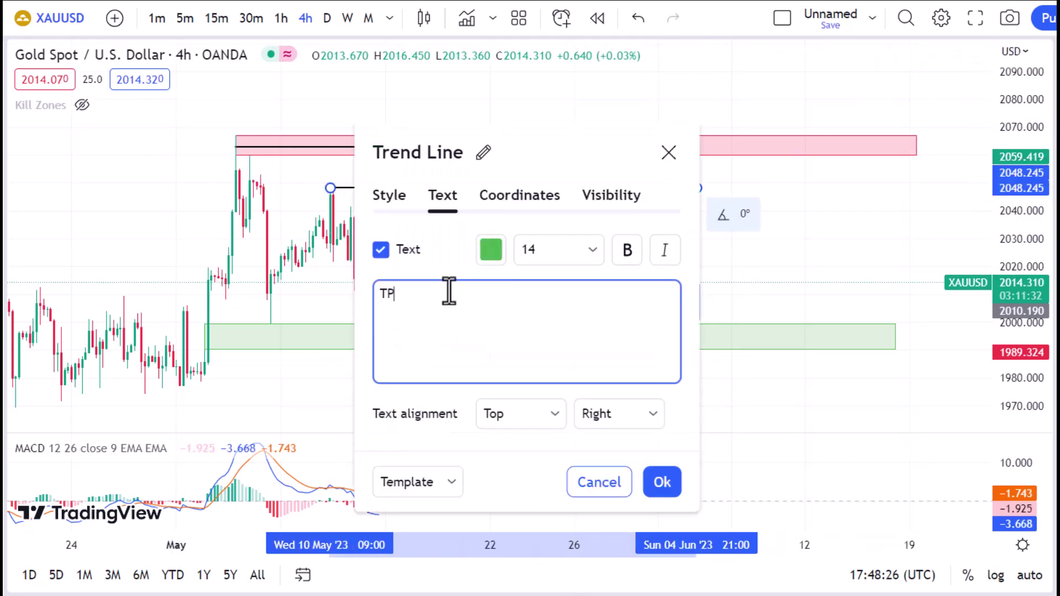
{"action": "left_click", "coordinate": [662, 484]}
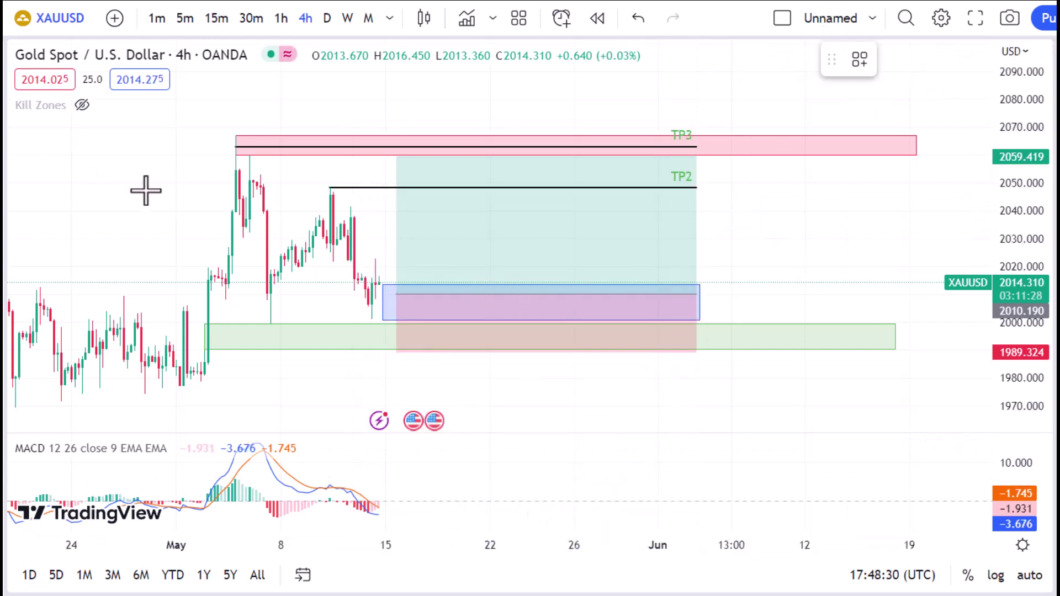
Step: Draw the TP1 line at about 2031.707, running back to 11 May
{"action": "left_click", "coordinate": [697, 234]}
{"action": "left_click", "coordinate": [354, 234]}
{"action": "left_click", "coordinate": [812, 57]}
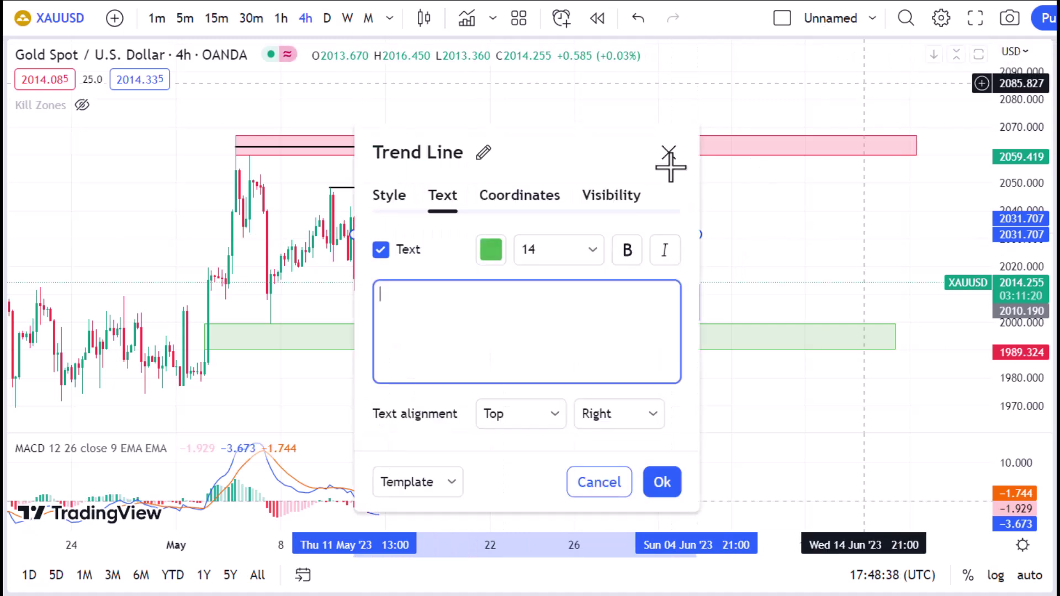
Step: Apply the TP1 label and draw a new line at about 1990.23 below the green zone
{"action": "type", "text": "TP1"}
{"action": "left_click", "coordinate": [657, 483]}
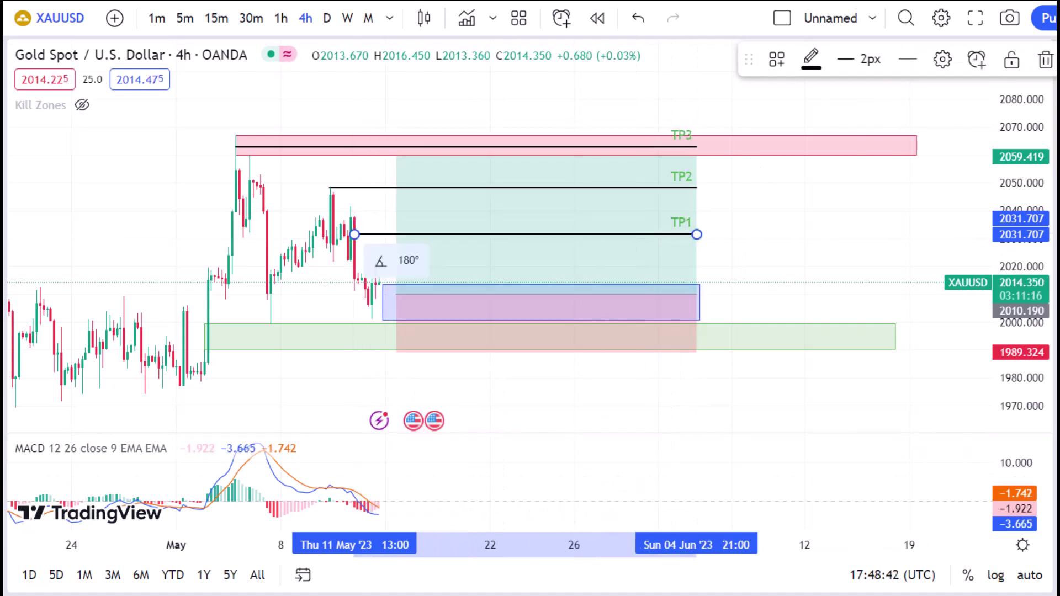
{"action": "left_click", "coordinate": [205, 350]}
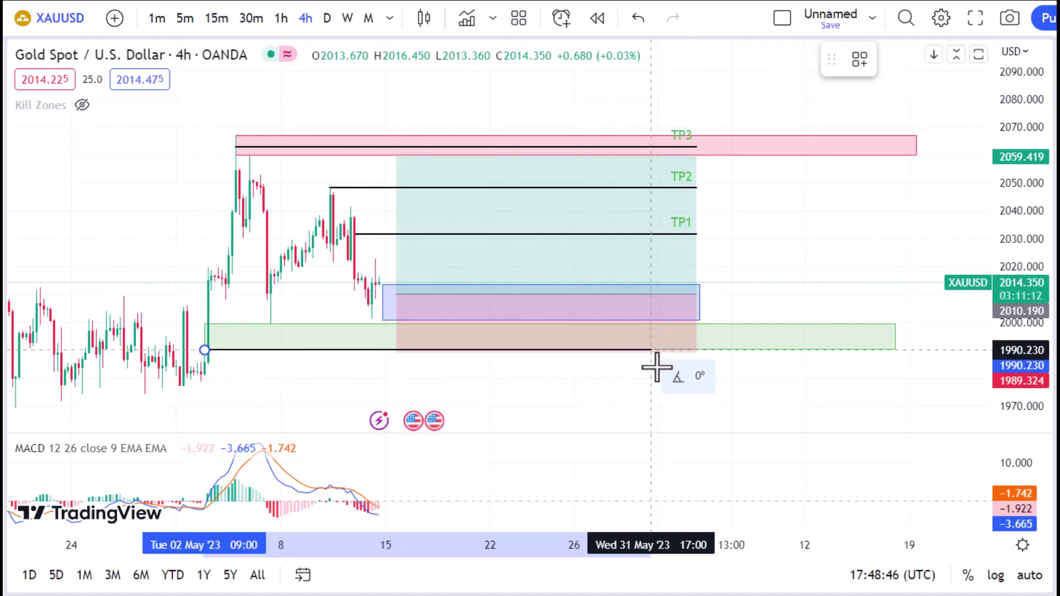
{"action": "left_click", "coordinate": [700, 353]}
Step: Label the 1990.23 stop-loss line SL
{"action": "left_click", "coordinate": [928, 57]}
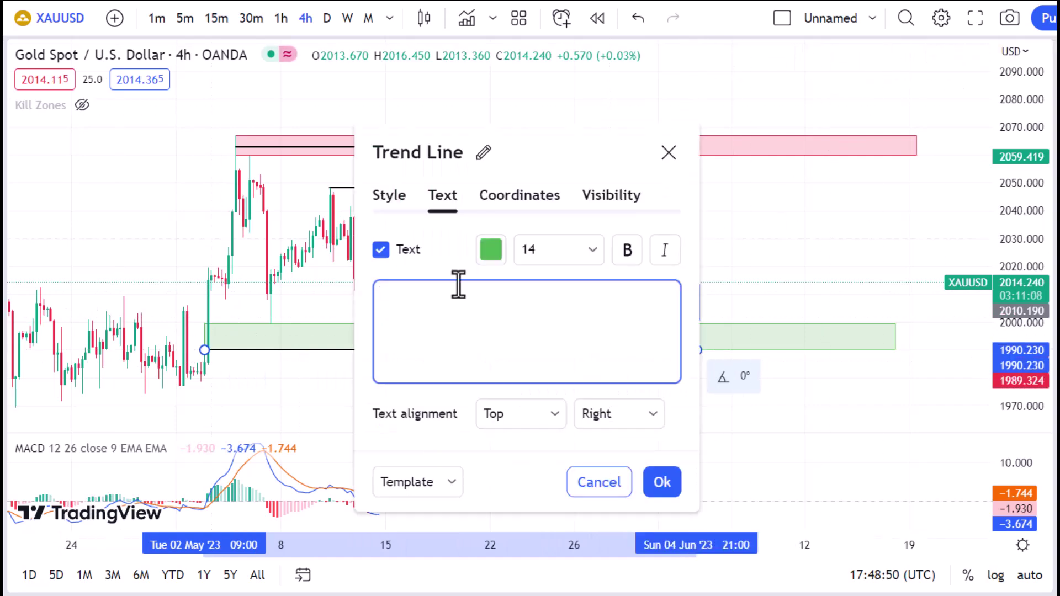
{"action": "key", "text": "Escape"}
{"action": "type", "text": "L"}
{"action": "left_click", "coordinate": [876, 48]}
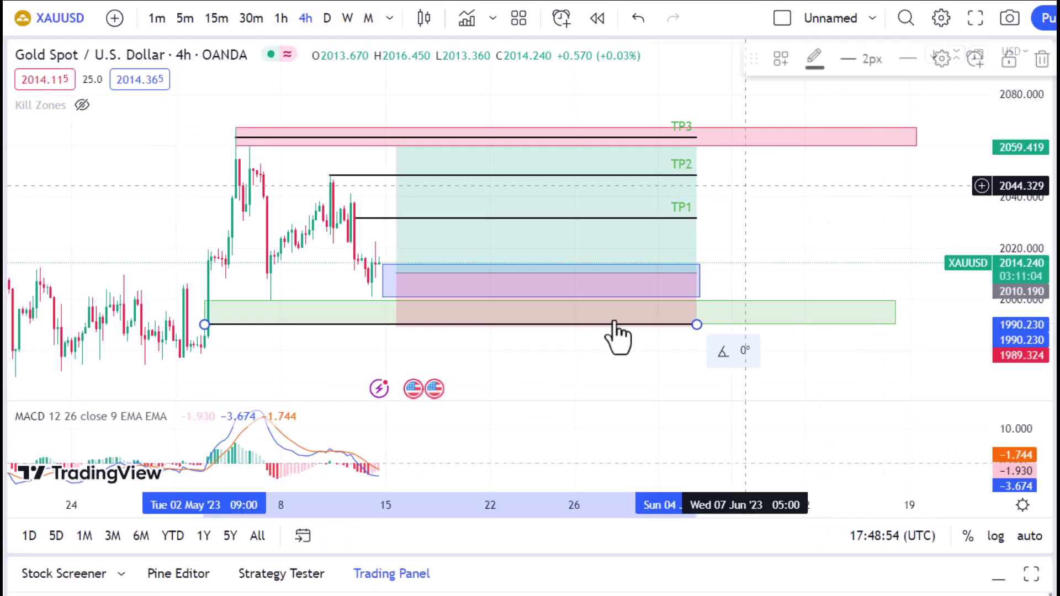
{"action": "left_click", "coordinate": [948, 61]}
{"action": "type", "text": "SL"}
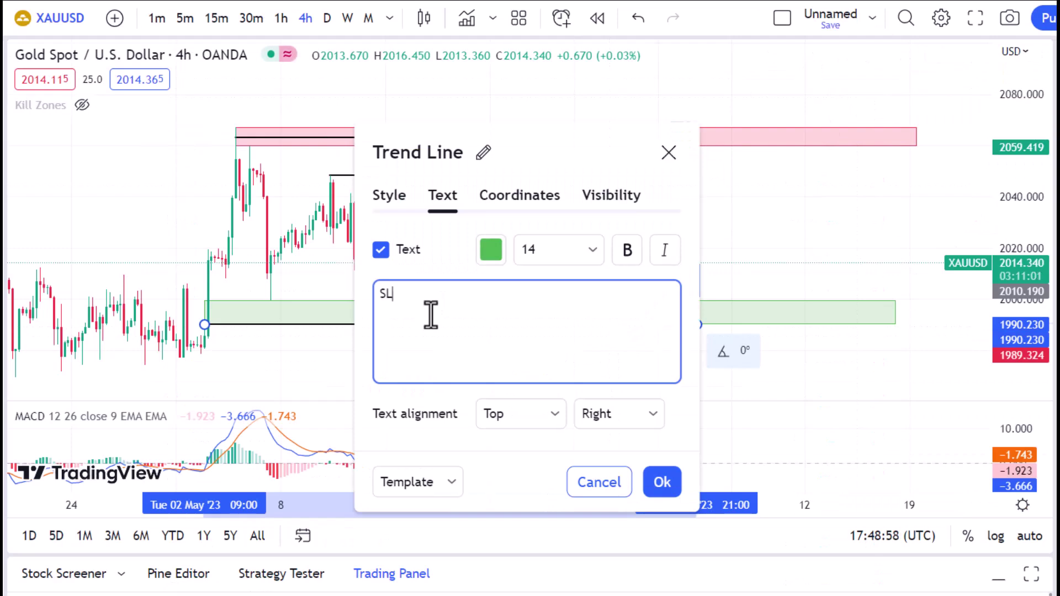
{"action": "left_click", "coordinate": [680, 484]}
{"action": "left_click_drag", "start_coordinate": [556, 379], "coordinate": [535, 379]}
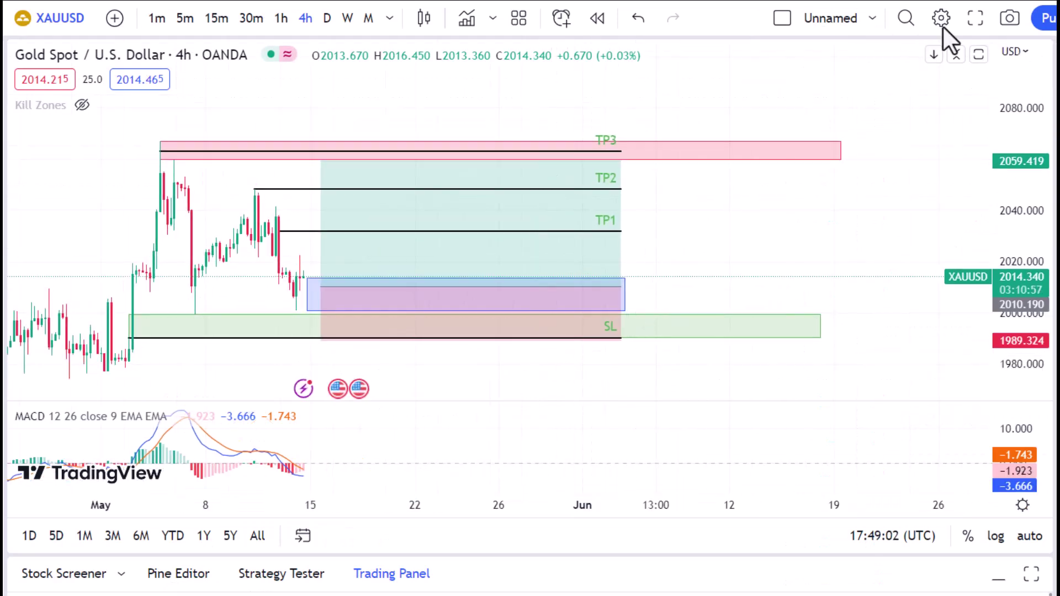
{"action": "left_click", "coordinate": [542, 337]}
Step: Change the SL line's label text colour to red
{"action": "left_click", "coordinate": [940, 65]}
{"action": "left_click", "coordinate": [491, 250]}
{"action": "left_click", "coordinate": [495, 307]}
{"action": "left_click", "coordinate": [255, 300]}
Step: Draw three arrow markers from the entry box up toward TP1, TP2 and TP3
{"action": "left_click", "coordinate": [3, 208]}
{"action": "left_click", "coordinate": [41, 460]}
{"action": "left_click", "coordinate": [354, 289]}
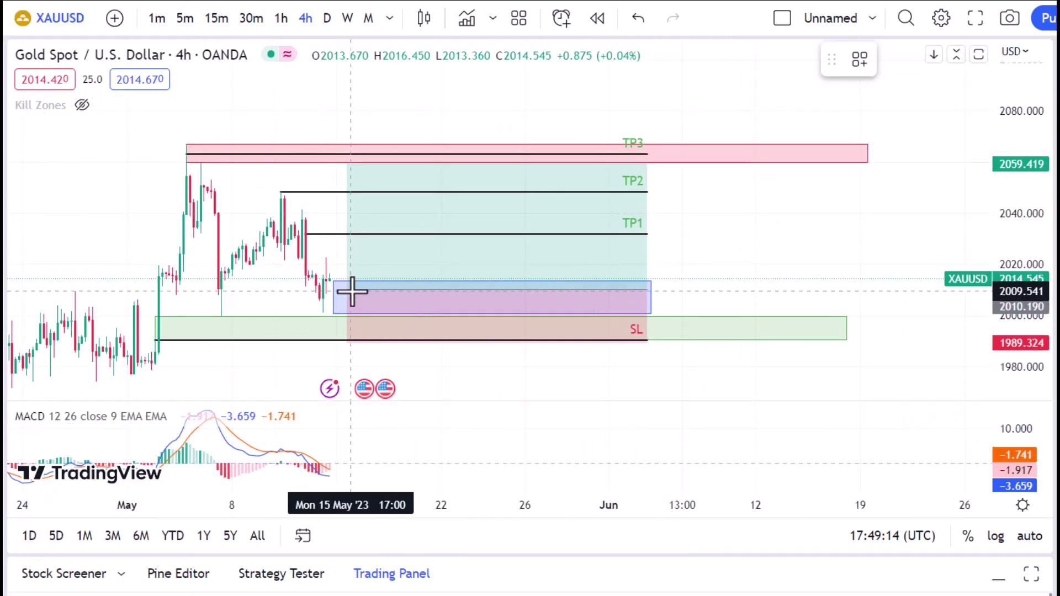
{"action": "left_click", "coordinate": [375, 242]}
{"action": "left_click", "coordinate": [379, 304]}
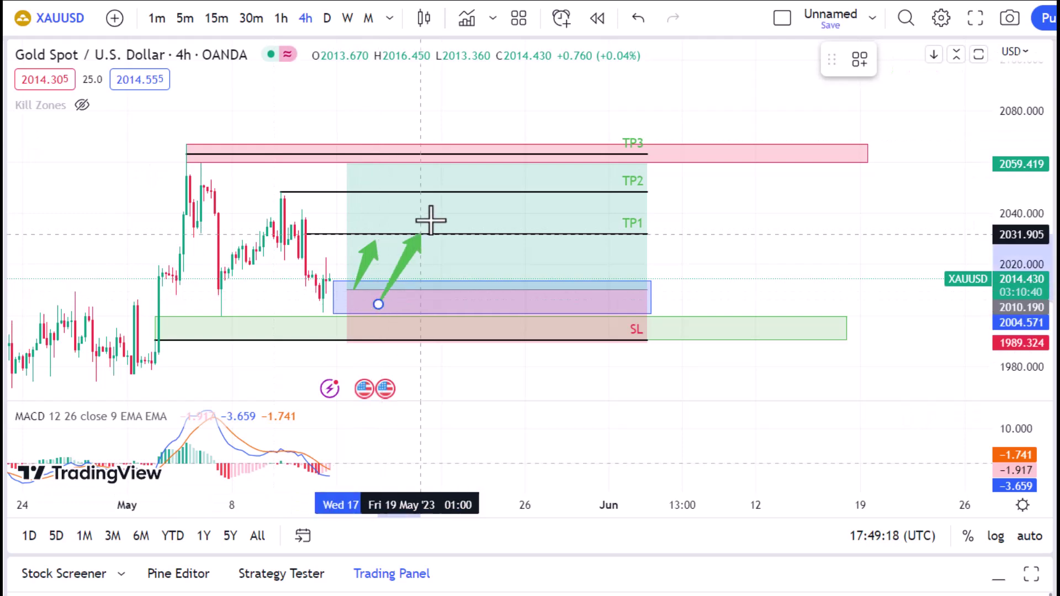
{"action": "left_click", "coordinate": [430, 200]}
{"action": "left_click", "coordinate": [424, 309]}
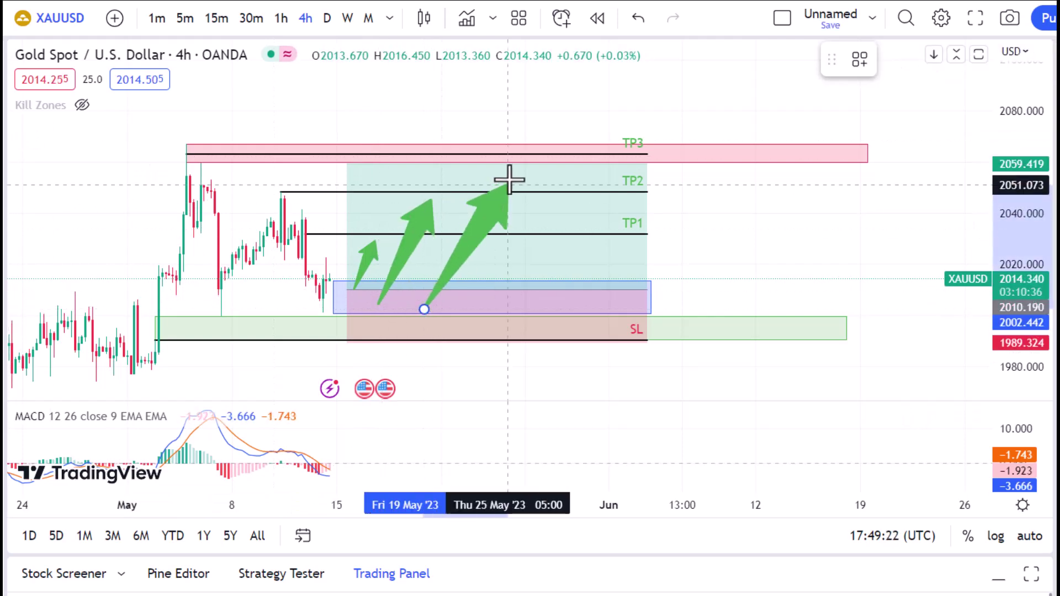
{"action": "left_click", "coordinate": [506, 165]}
{"action": "left_click_drag", "start_coordinate": [111, 246], "coordinate": [127, 263]}
{"action": "left_click", "coordinate": [42, 339]}
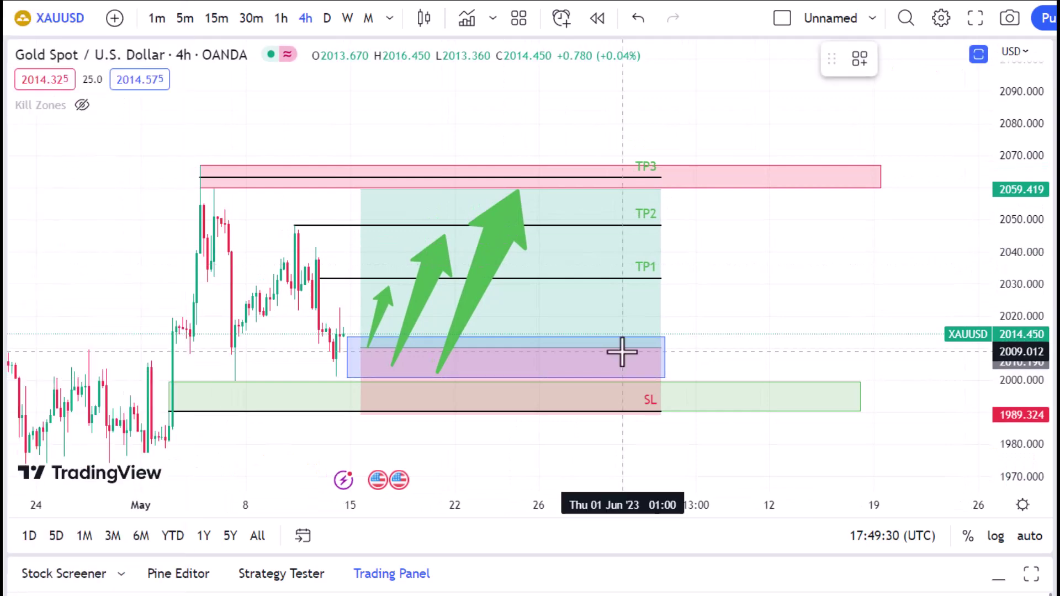
Step: Add the comment 'trading area : as always its up to you when to enter the trade' onto the entry box
{"action": "left_click", "coordinate": [566, 360]}
{"action": "key", "text": "BackSpace"}
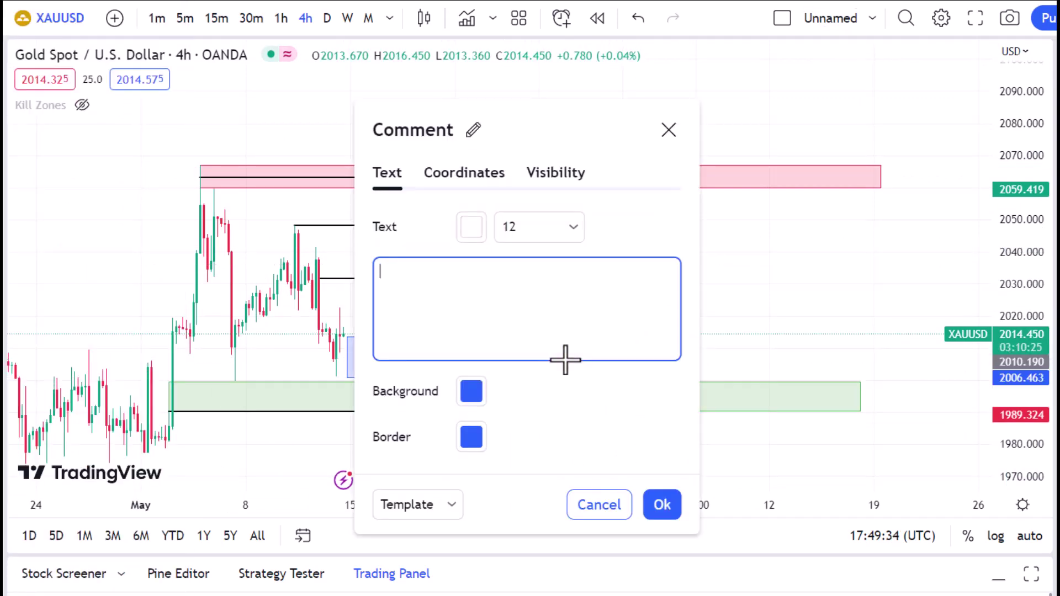
{"action": "type", "text": "trading area : as alwa"}
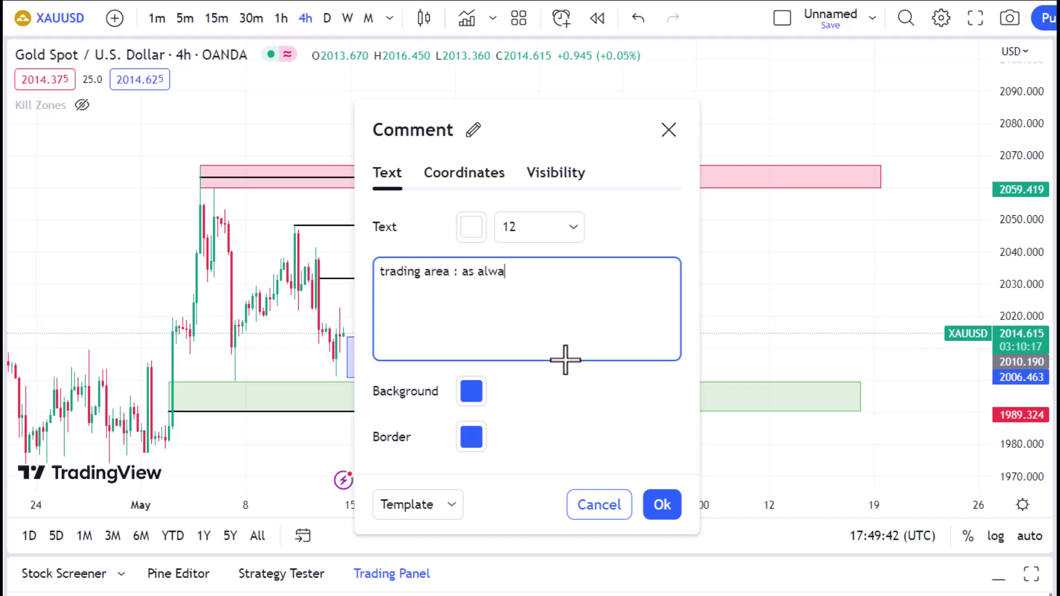
{"action": "type", "text": "ys its up to "}
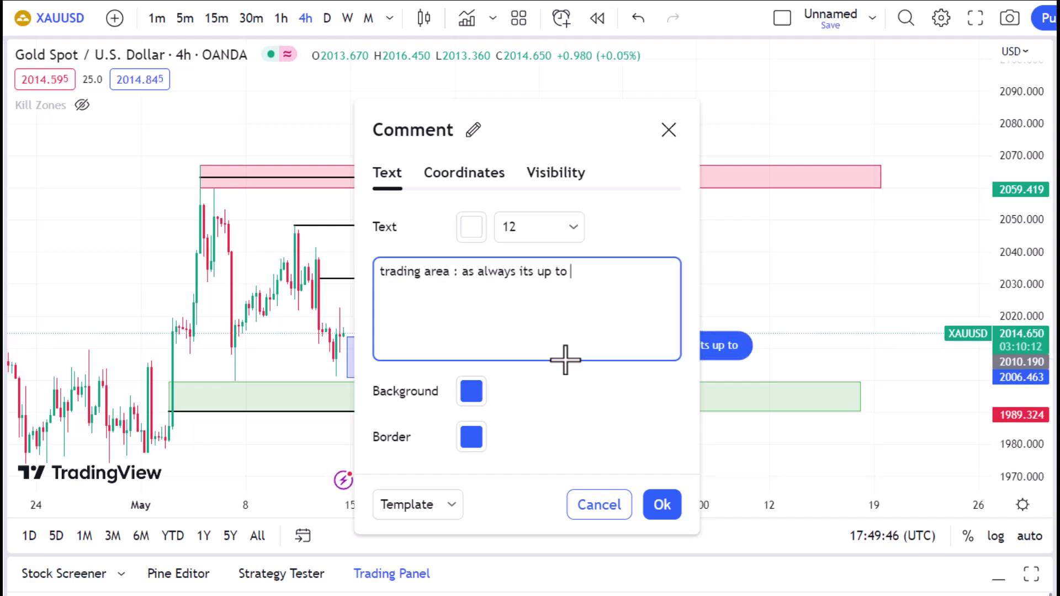
{"action": "type", "text": "you when to enter the trade"}
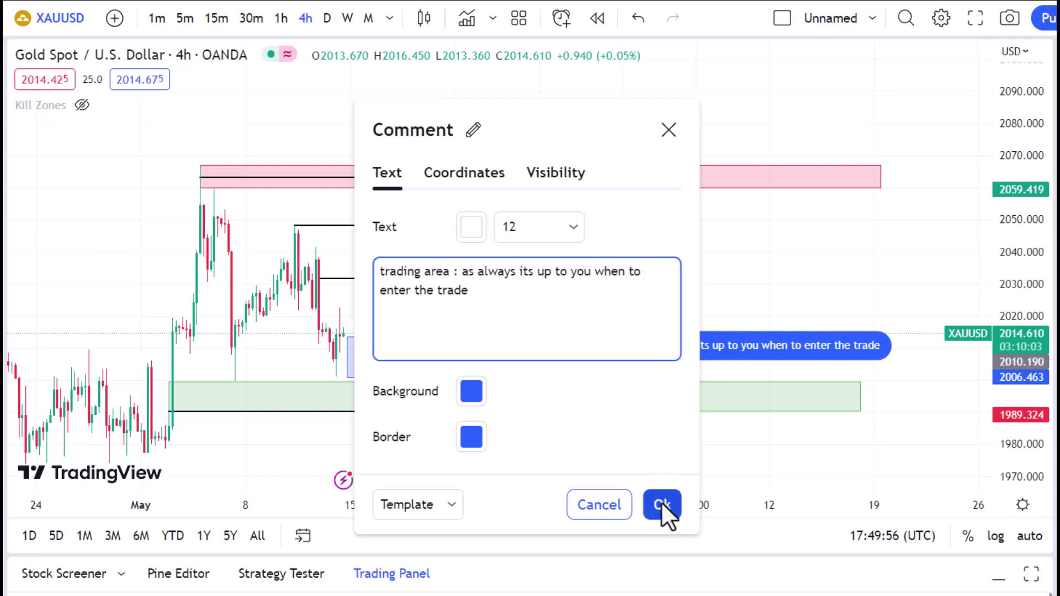
{"action": "left_click", "coordinate": [664, 504]}
{"action": "left_click_drag", "start_coordinate": [688, 367], "coordinate": [596, 359]}
{"action": "left_click_drag", "start_coordinate": [780, 301], "coordinate": [650, 265]}
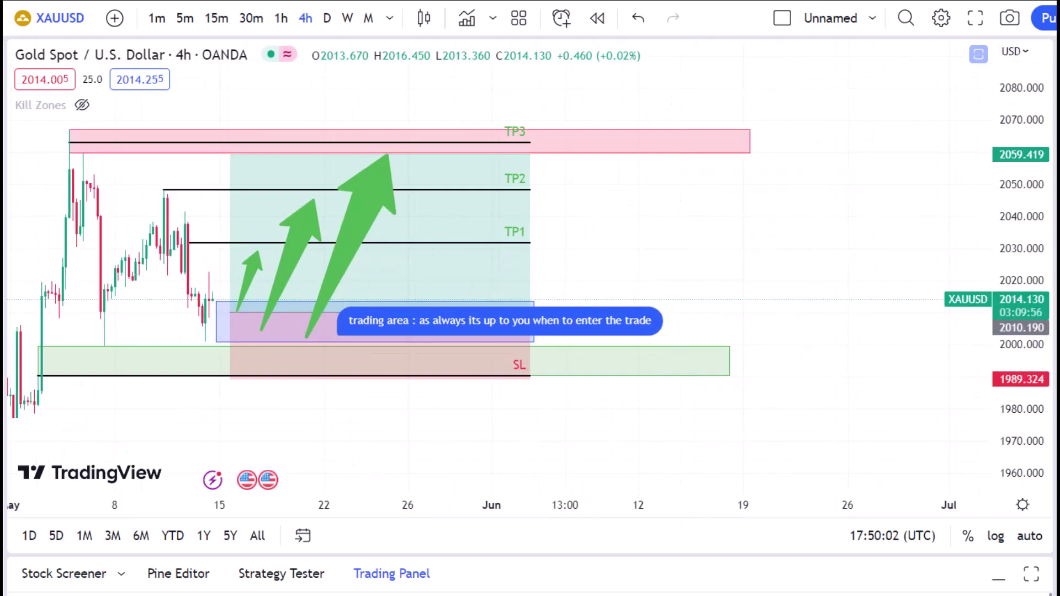
Step: Place a 'Strong support' callout just below the SL line
{"action": "left_click", "coordinate": [77, 351]}
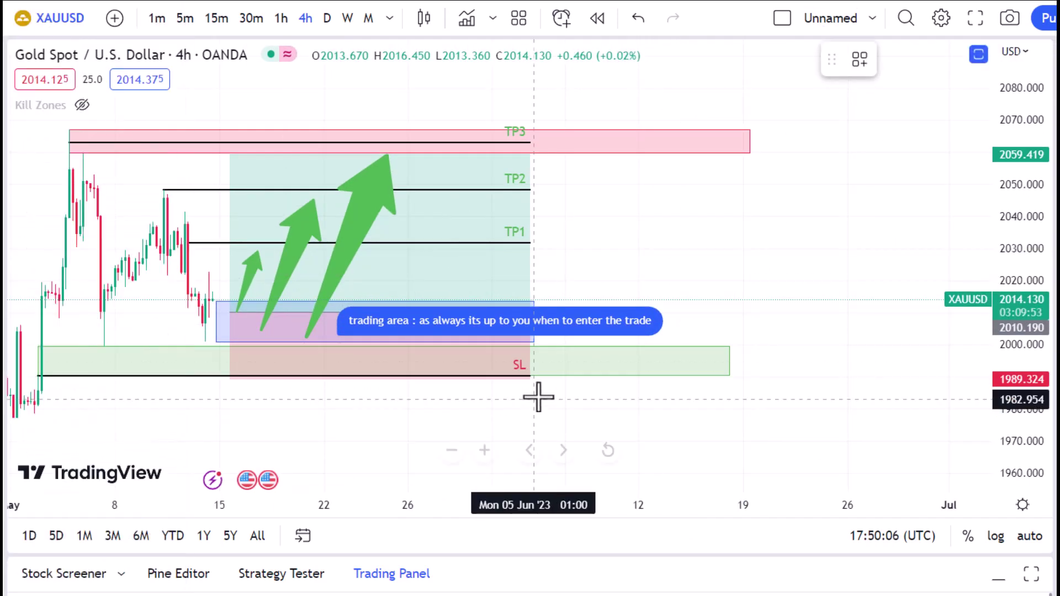
{"action": "left_click", "coordinate": [540, 381]}
{"action": "left_click", "coordinate": [564, 398]}
{"action": "type", "text": "Strong suppor"}
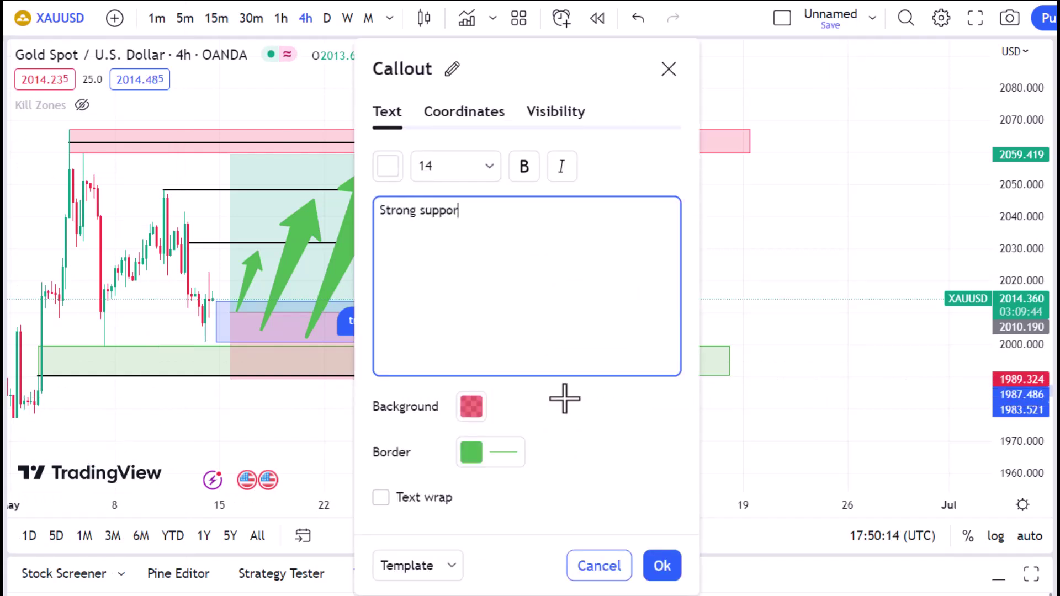
{"action": "left_click", "coordinate": [662, 565]}
{"action": "left_click_drag", "start_coordinate": [566, 414], "coordinate": [587, 402]}
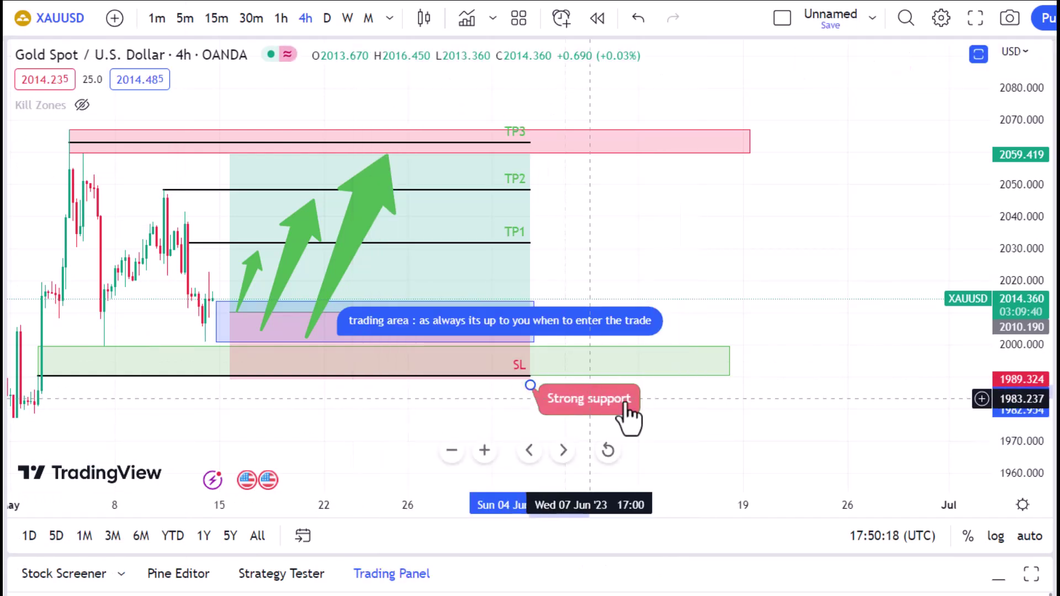
{"action": "key", "text": "Escape"}
Step: Place a 'Strong resistant' callout above the TP3 line
{"action": "left_click", "coordinate": [534, 124]}
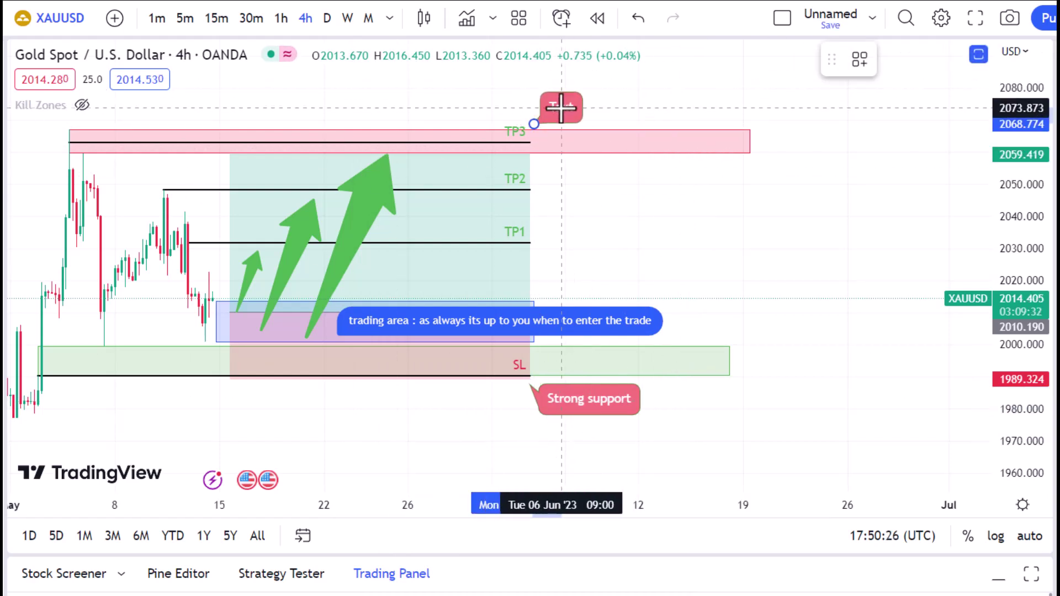
{"action": "left_click", "coordinate": [558, 104]}
{"action": "key", "text": "BackSpace"}
{"action": "type", "text": "Strong resistant"}
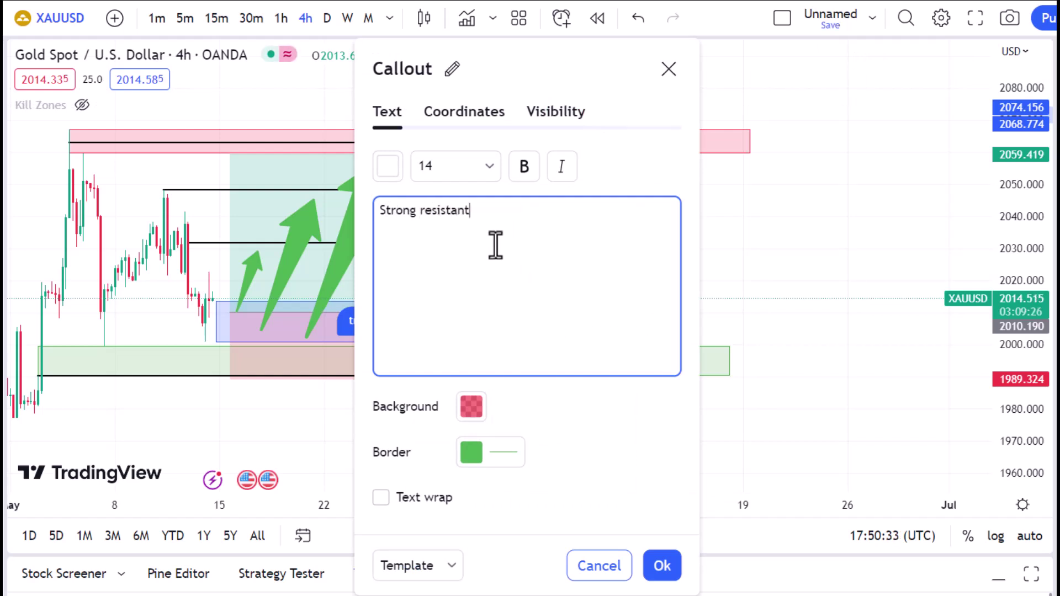
{"action": "left_click", "coordinate": [662, 566]}
{"action": "left_click_drag", "start_coordinate": [624, 202], "coordinate": [601, 195]}
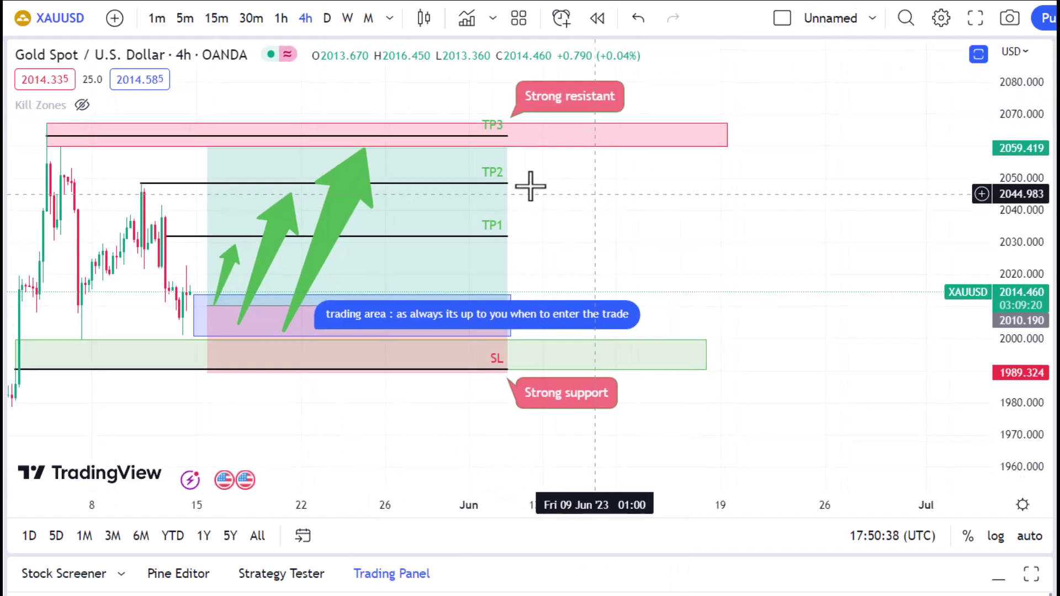
{"action": "left_click", "coordinate": [7, 209]}
Step: Place a 'be careful with the 3rd TP' comment beside TP3 and recentre the setup
{"action": "left_click", "coordinate": [44, 339]}
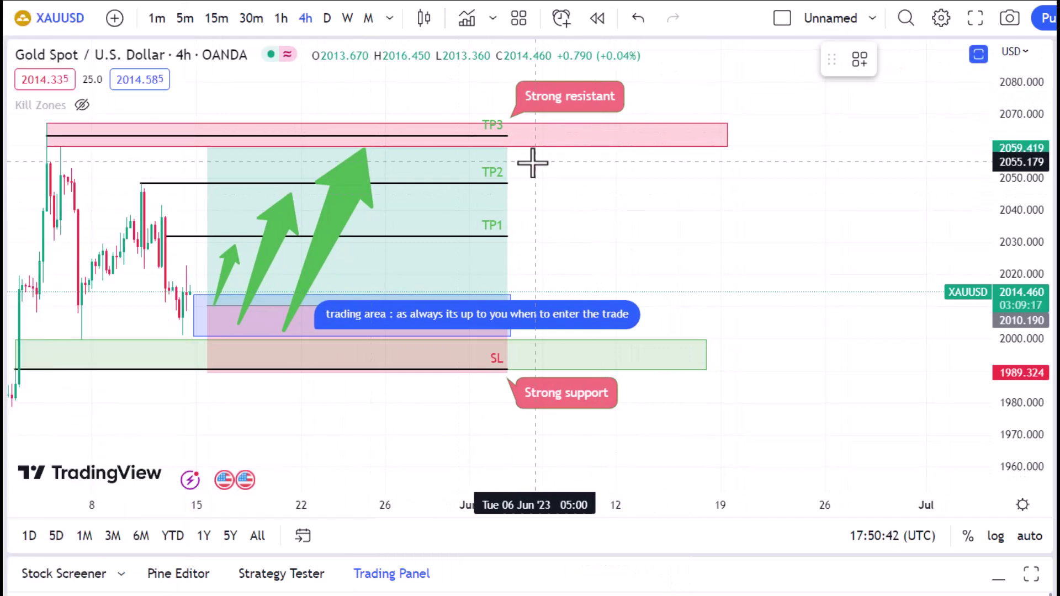
{"action": "left_click", "coordinate": [533, 161]}
{"action": "type", "text": "be careful with the"}
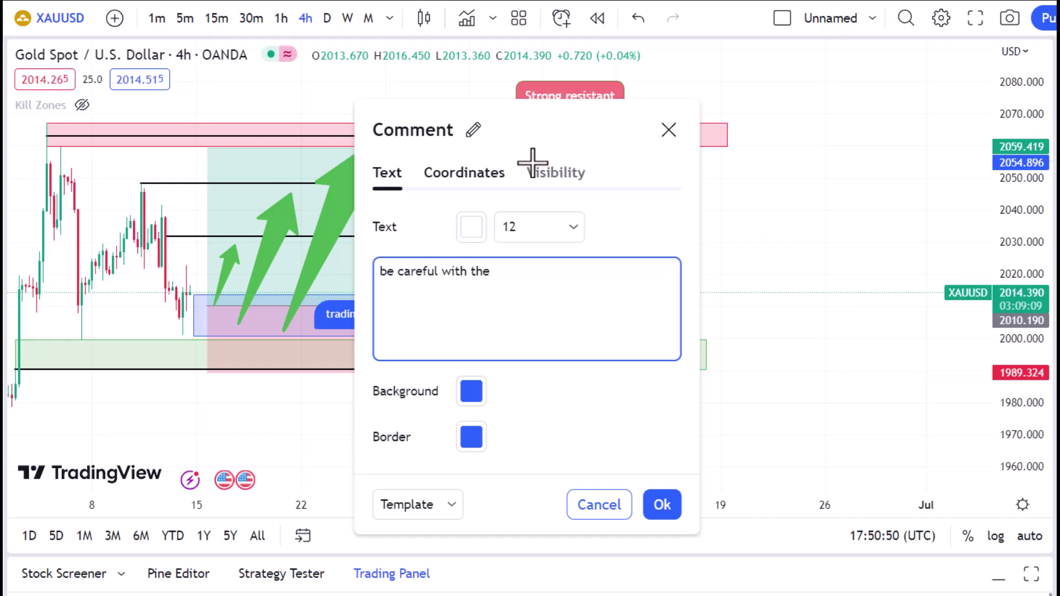
{"action": "type", "text": " e"}
{"action": "key", "text": "BackSpace"}
{"action": "type", "text": "3r"}
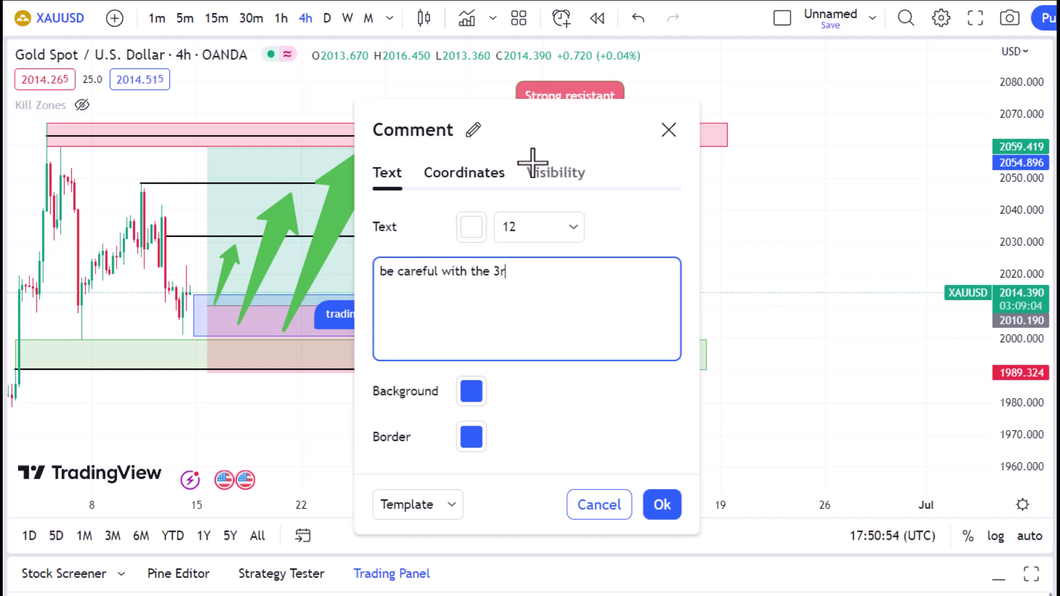
{"action": "type", "text": "d TP"}
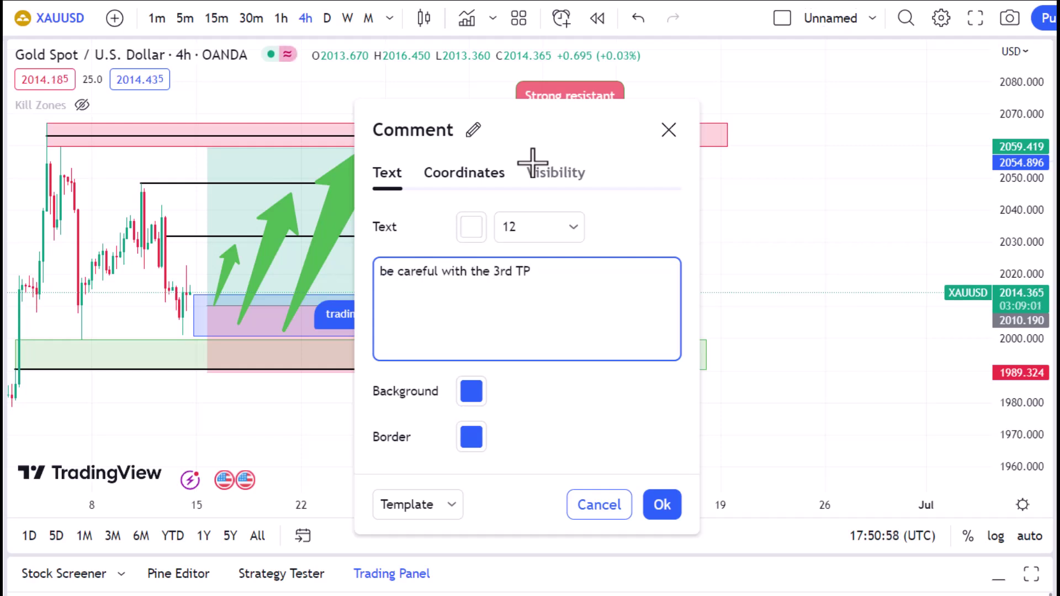
{"action": "left_click", "coordinate": [662, 505]}
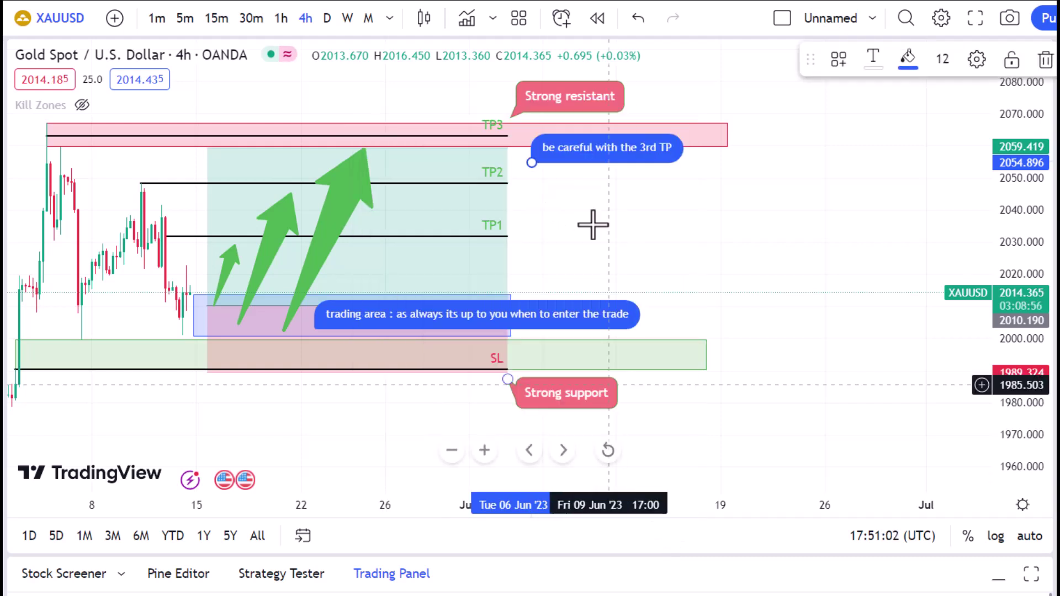
{"action": "left_click_drag", "start_coordinate": [579, 156], "coordinate": [571, 135]}
{"action": "left_click_drag", "start_coordinate": [762, 256], "coordinate": [742, 246]}
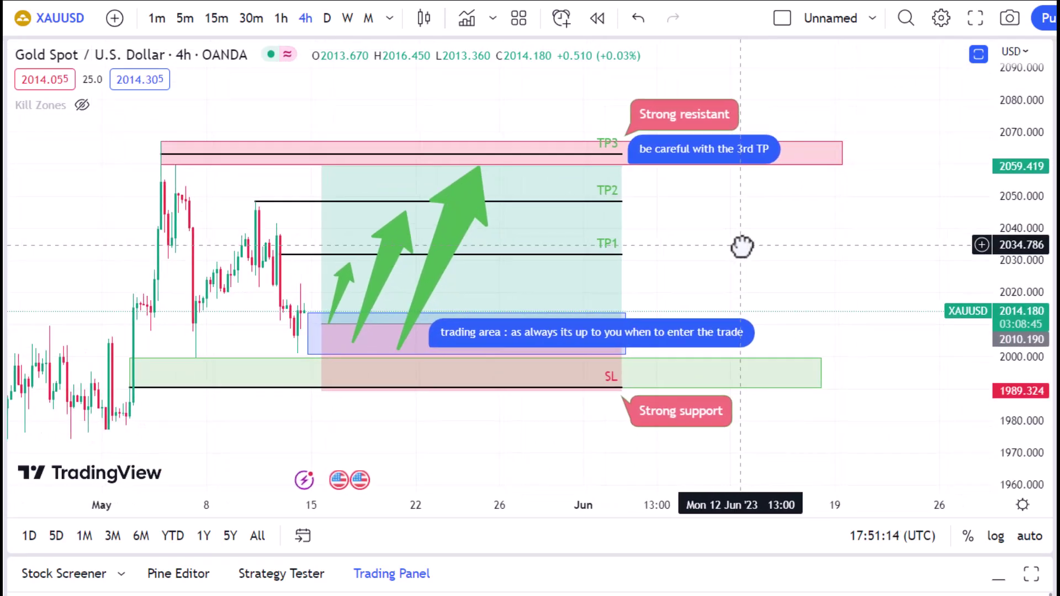